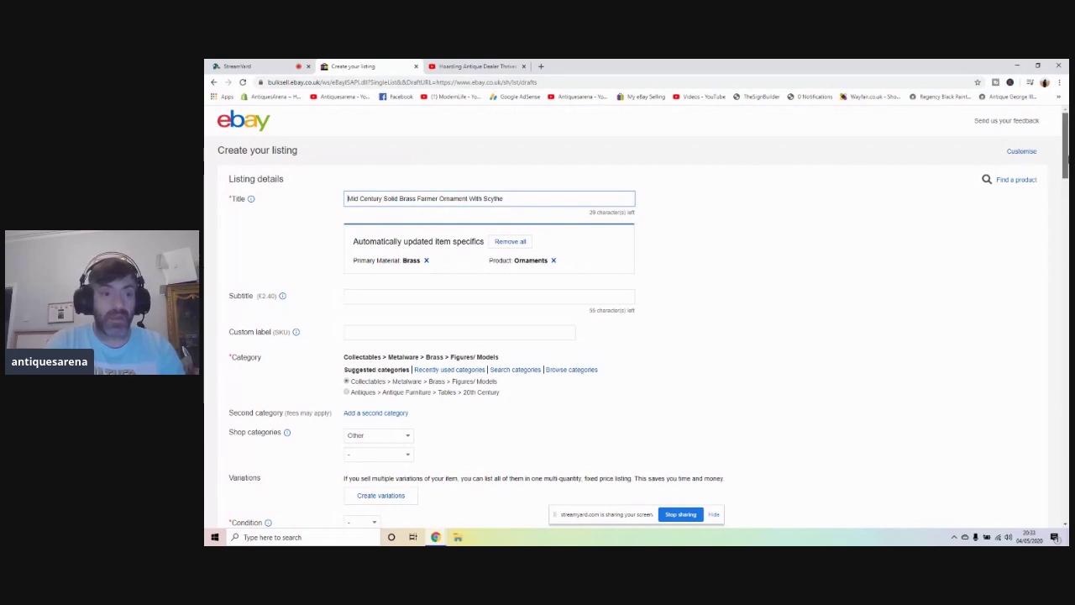
pyautogui.scroll(-1, 1063, 151)
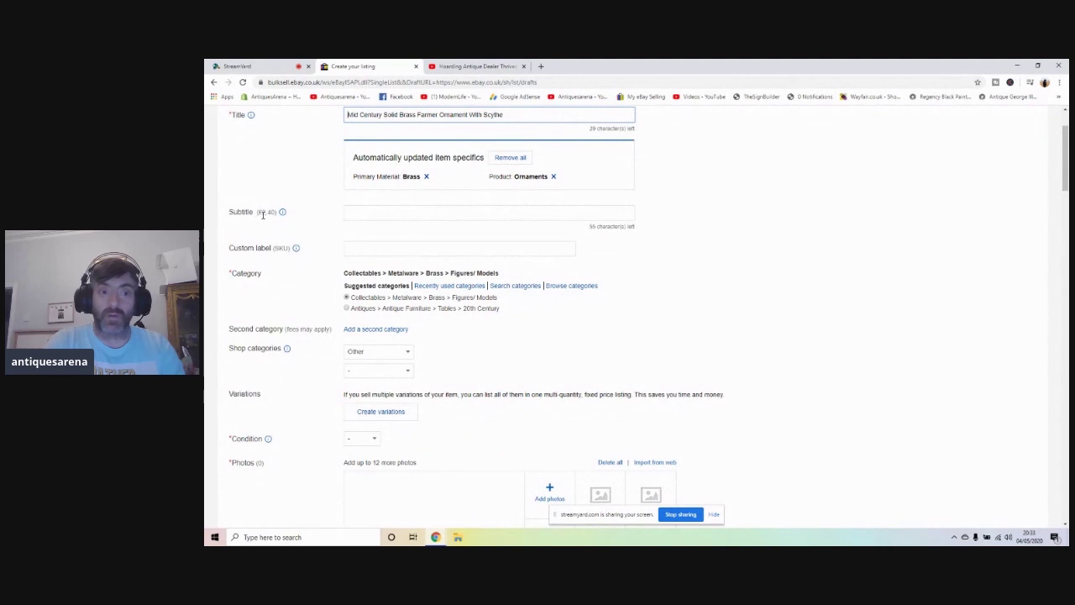
pyautogui.moveTo(227, 217); pyautogui.dragTo(277, 215)
pyautogui.tripleClick(252, 213)
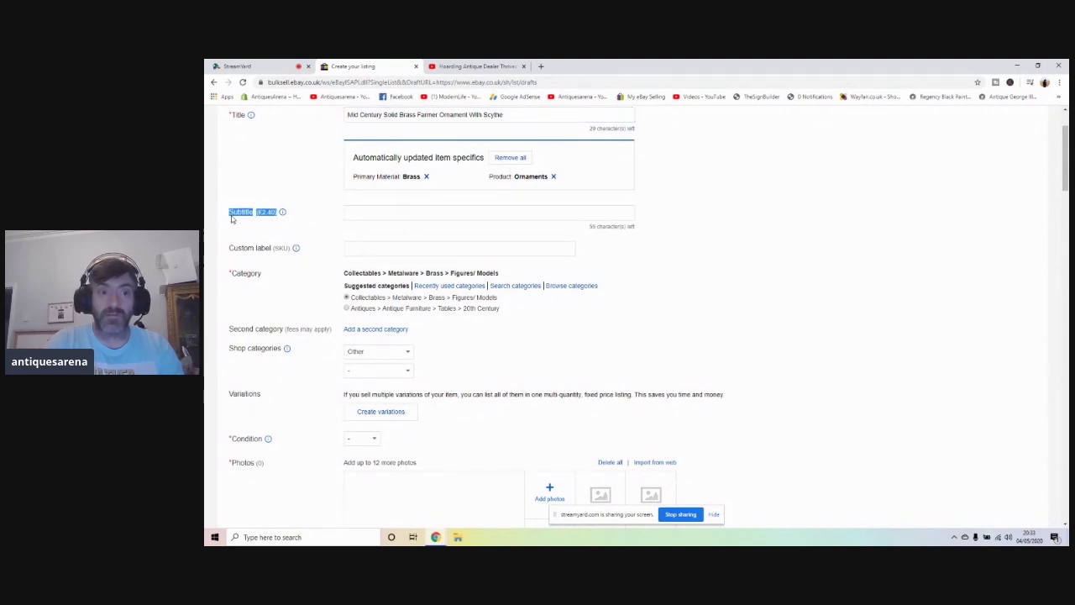
pyautogui.click(298, 229)
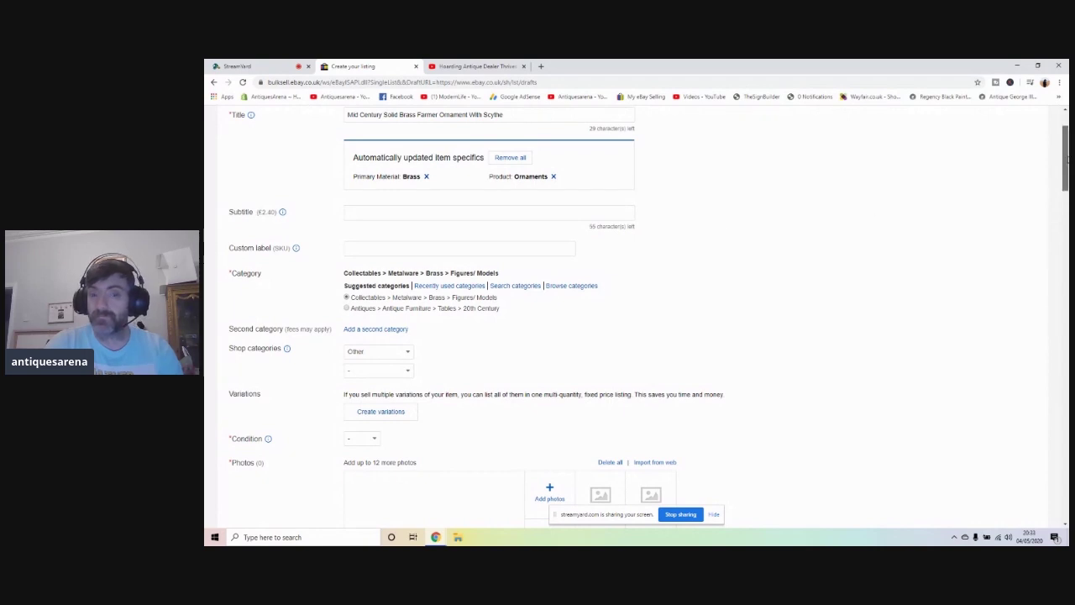
# Step: Set the listing's first shop category to Metalware
pyautogui.scroll(-2, 424, 206)
pyautogui.click(390, 225)
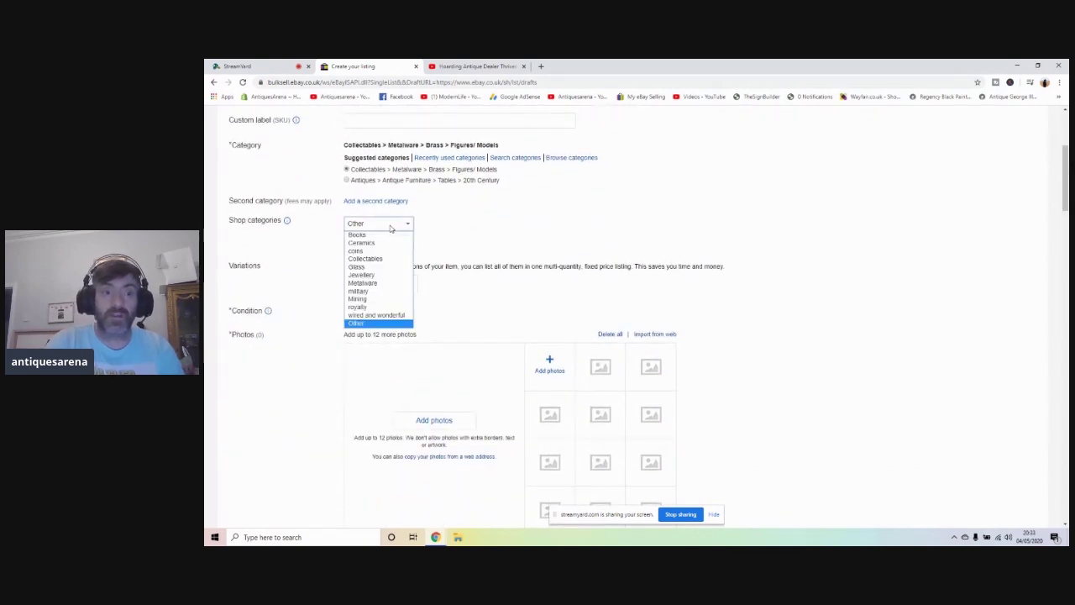
pyautogui.click(385, 284)
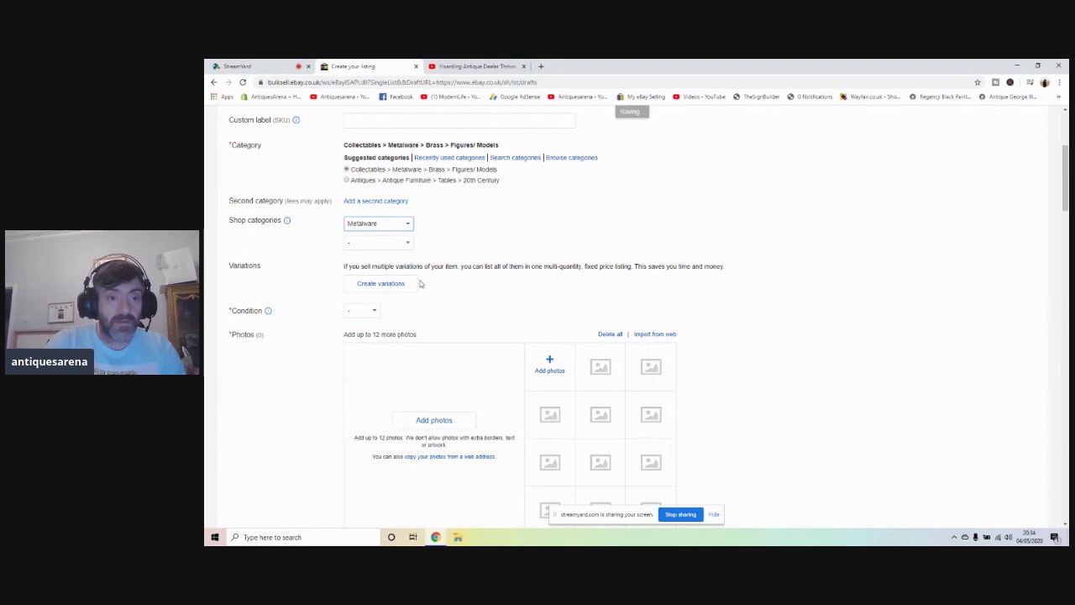
# Step: Set the item's condition to Used and enter "very good used condition" as the condition description
pyautogui.click(374, 311)
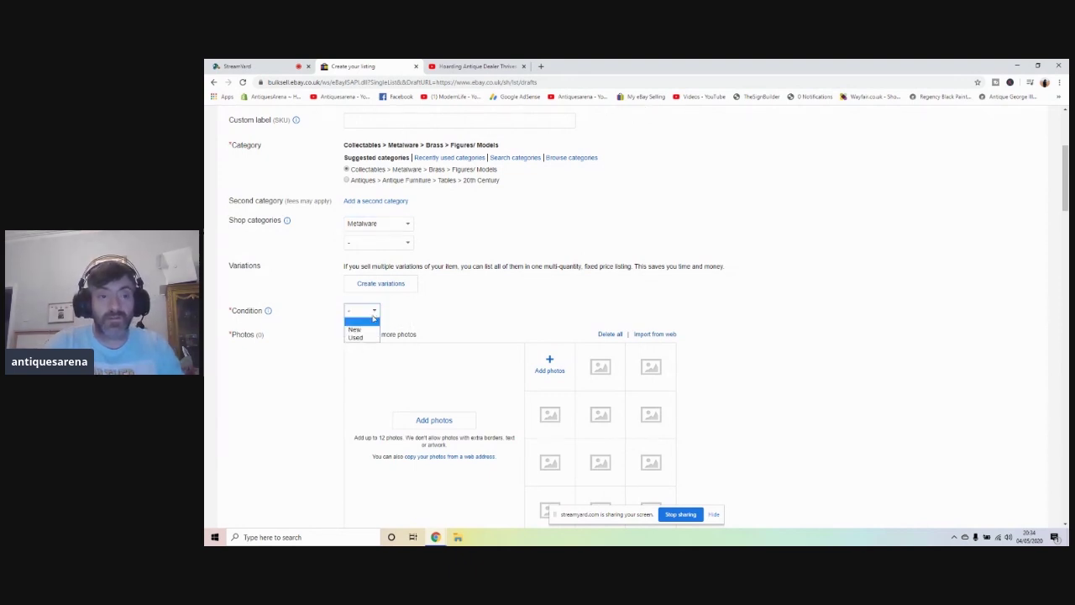
pyautogui.click(367, 337)
pyautogui.click(375, 353)
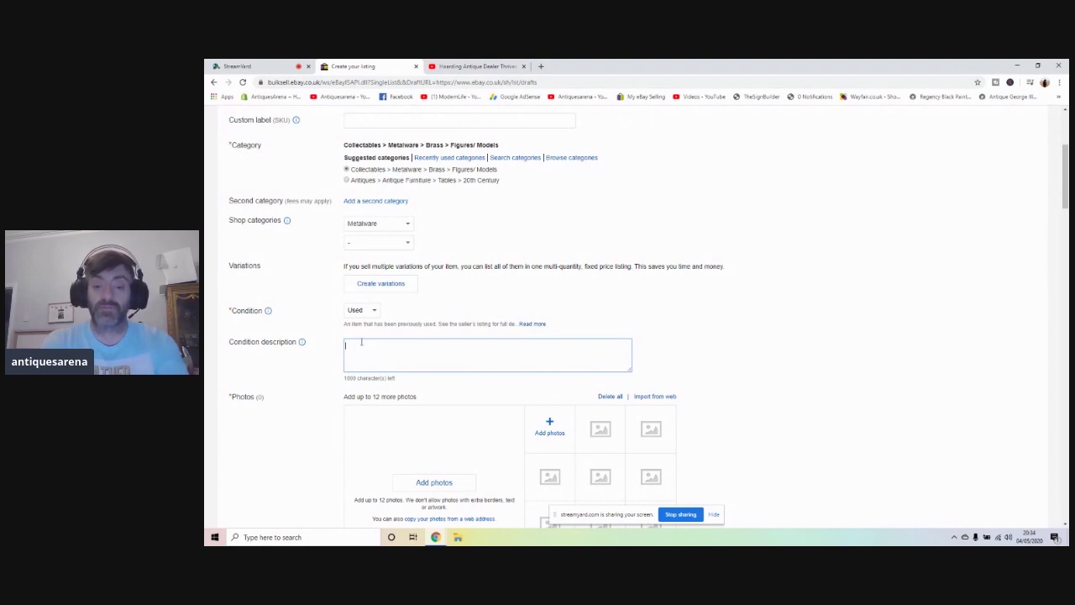
pyautogui.write('very good')
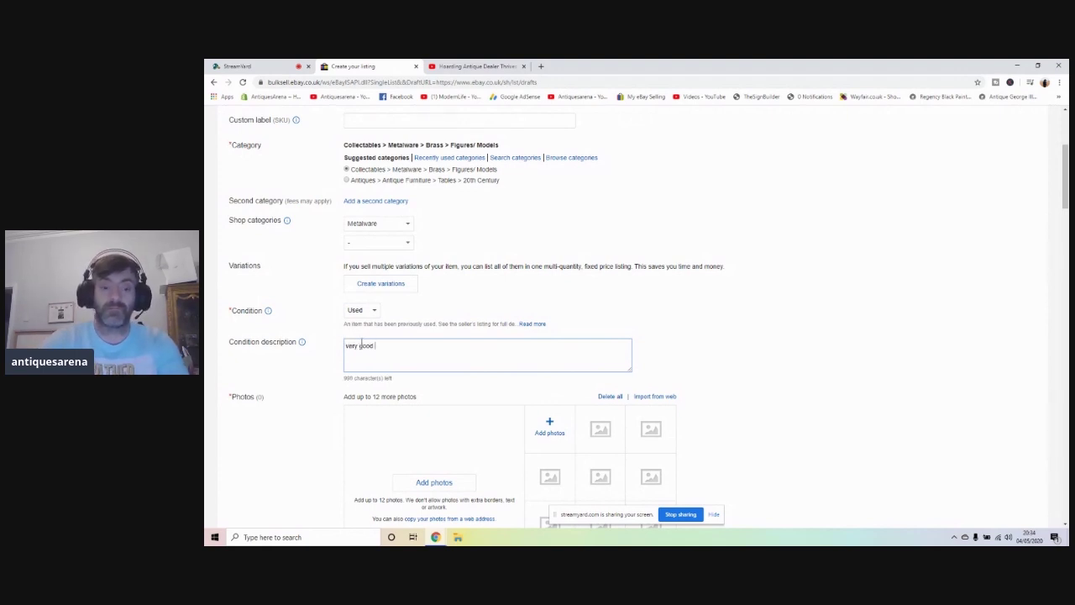
pyautogui.write(' used condition')
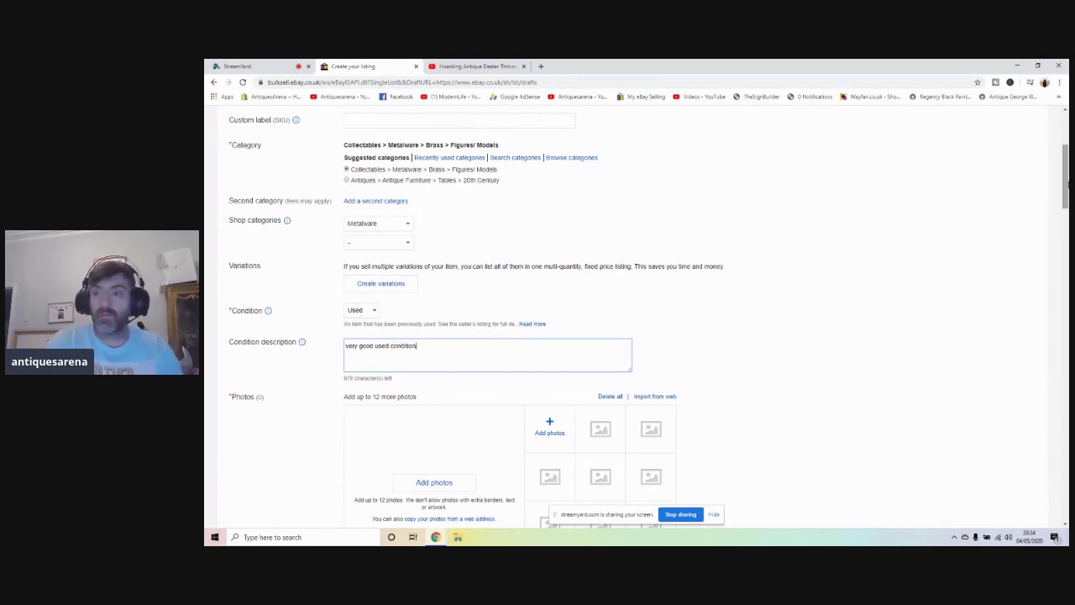
# Step: Upload pictures 6 and 7 from the Pictures folder as the first listing photos
pyautogui.scroll(-3, 1065, 177)
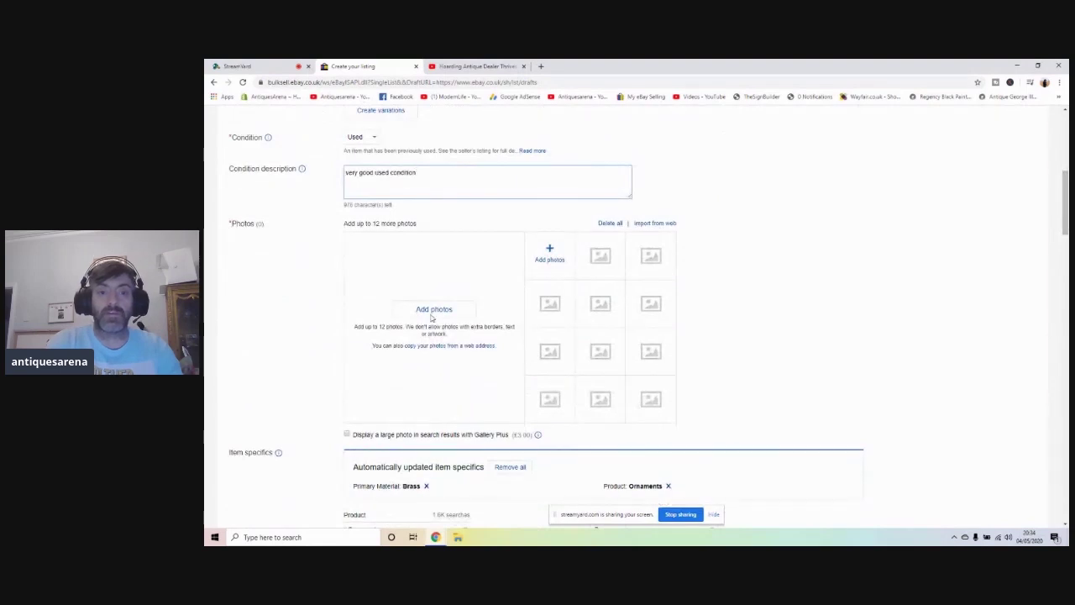
pyautogui.click(433, 310)
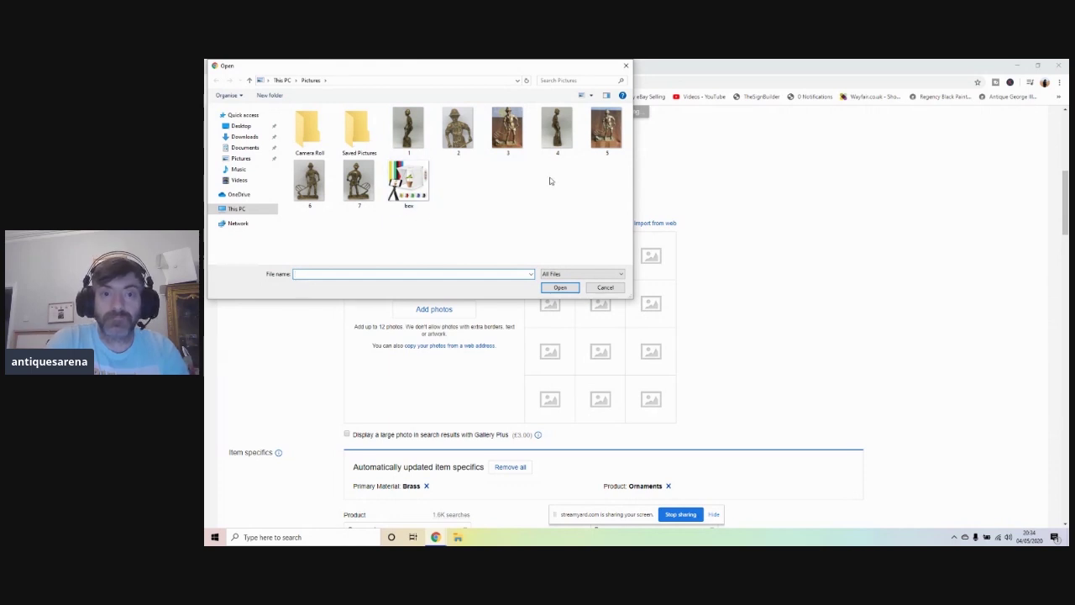
pyautogui.moveTo(313, 224); pyautogui.dragTo(352, 194)
pyautogui.click(573, 288)
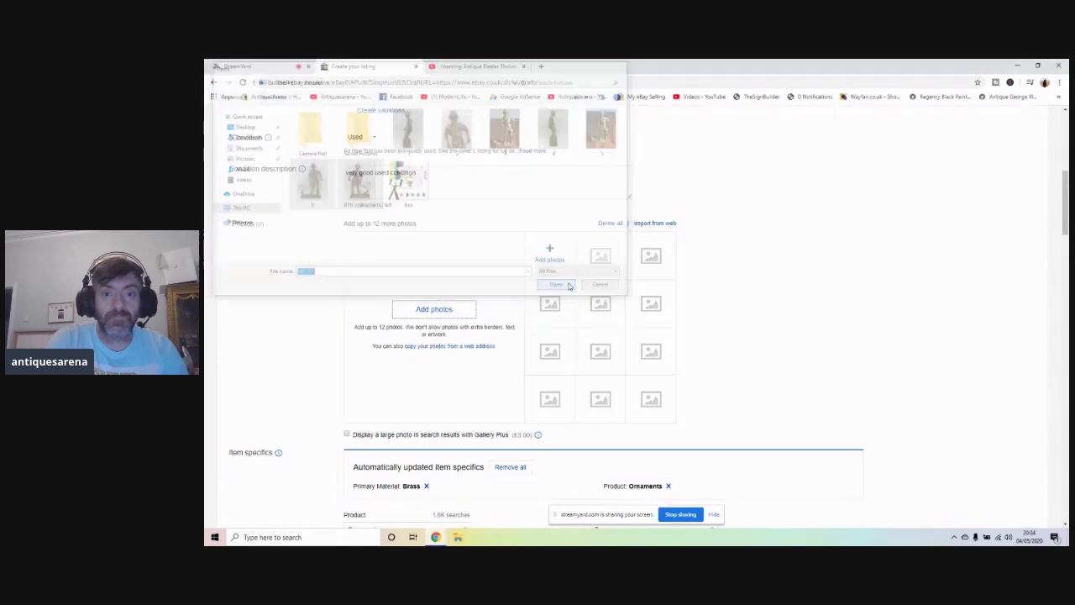
# Step: Add pictures 1 to 5 and the box picture from the Pictures folder to the listing photos
pyautogui.click(650, 252)
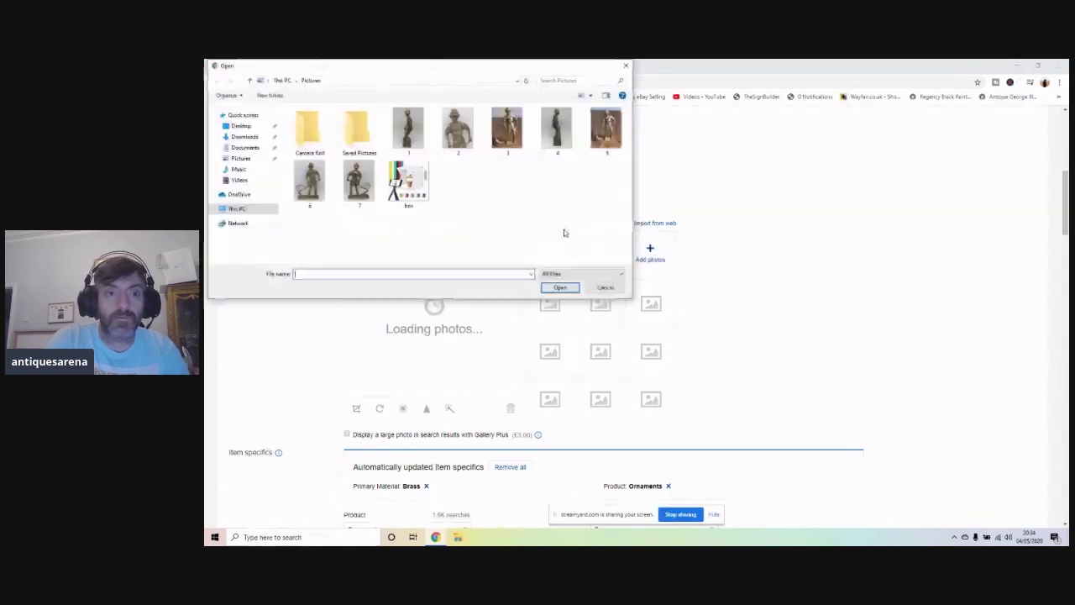
pyautogui.click(389, 133)
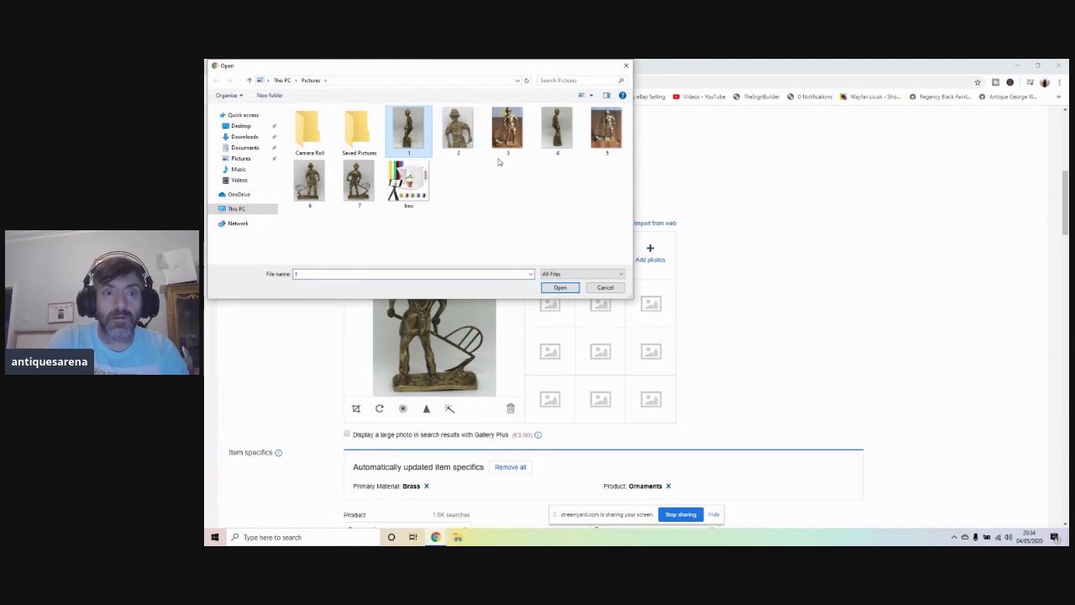
pyautogui.moveTo(628, 168); pyautogui.dragTo(472, 120)
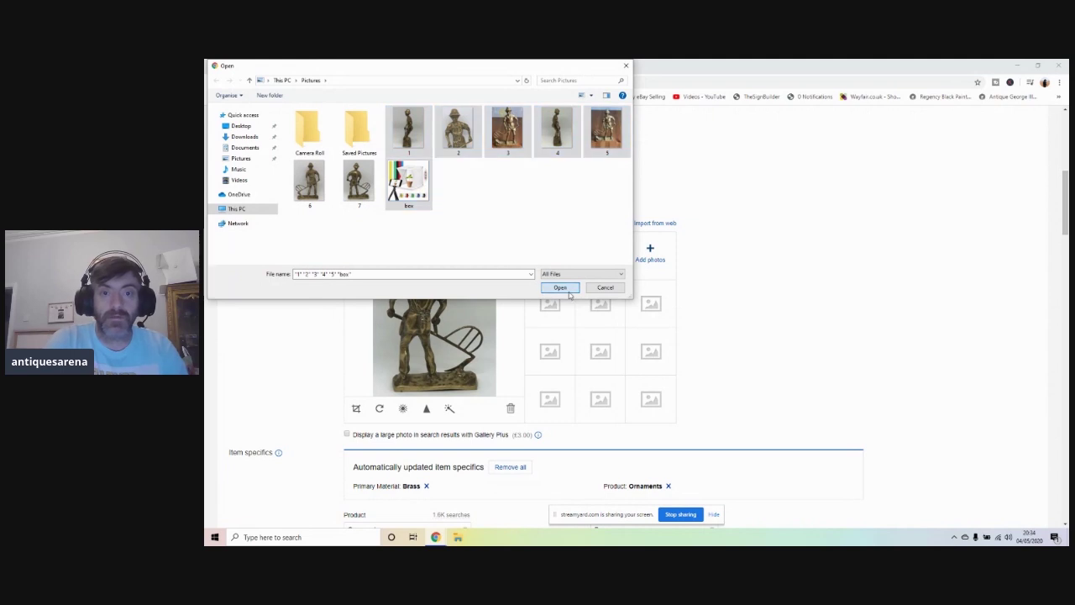
pyautogui.click(560, 288)
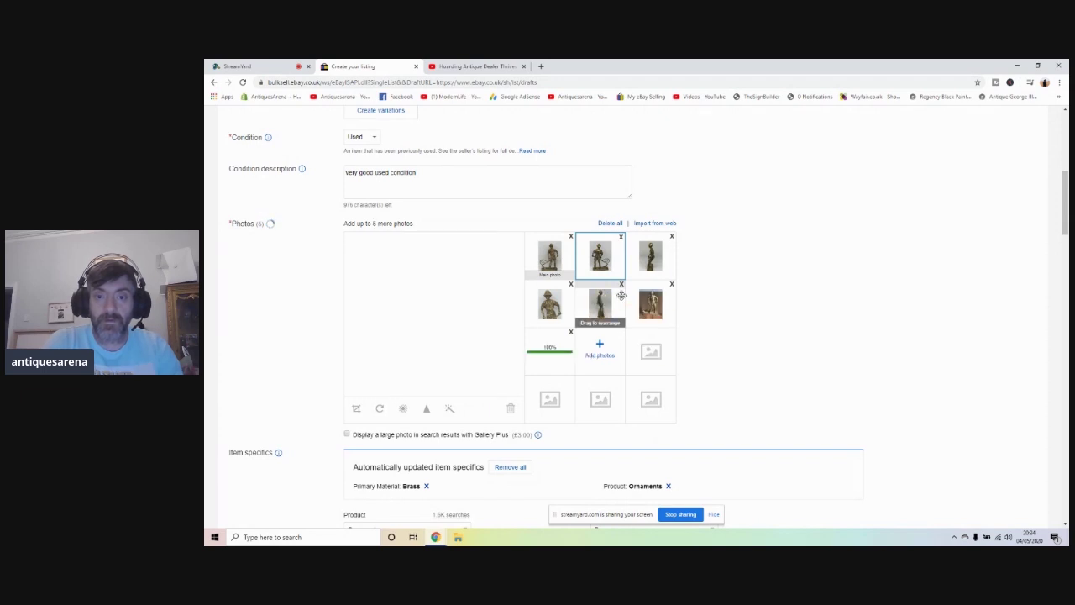
# Step: Remove the brown-background figure photo and the light box photo from the listing, and display the main photo
pyautogui.click(671, 286)
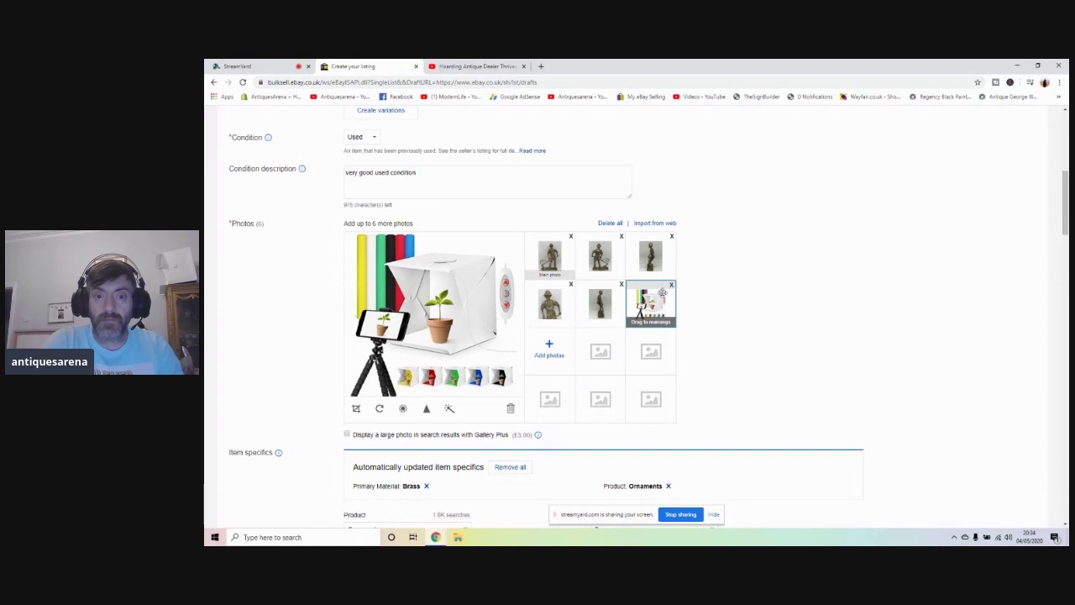
pyautogui.click(671, 285)
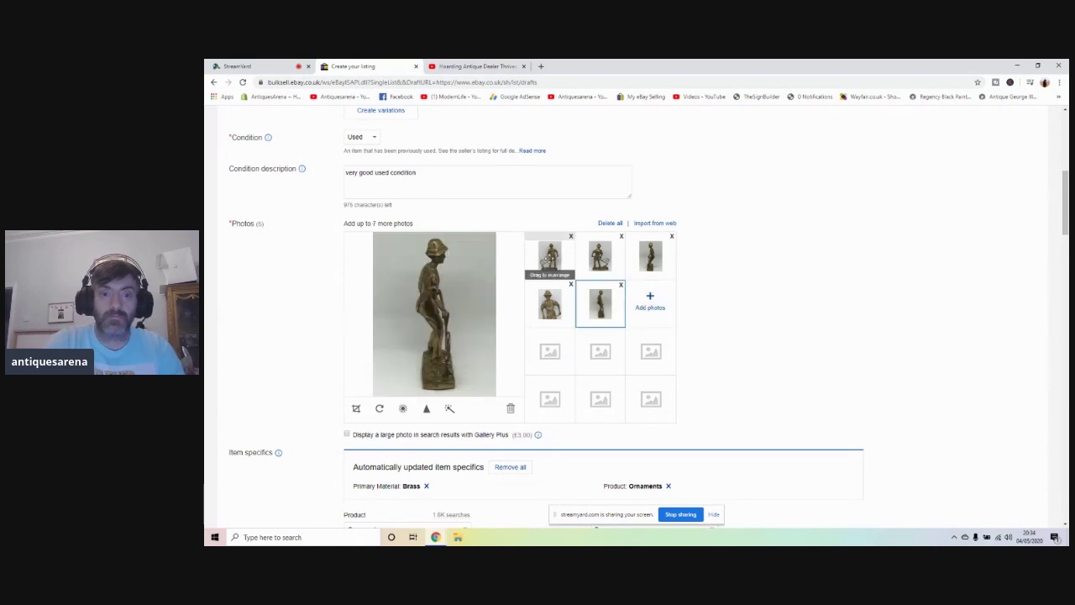
pyautogui.click(550, 256)
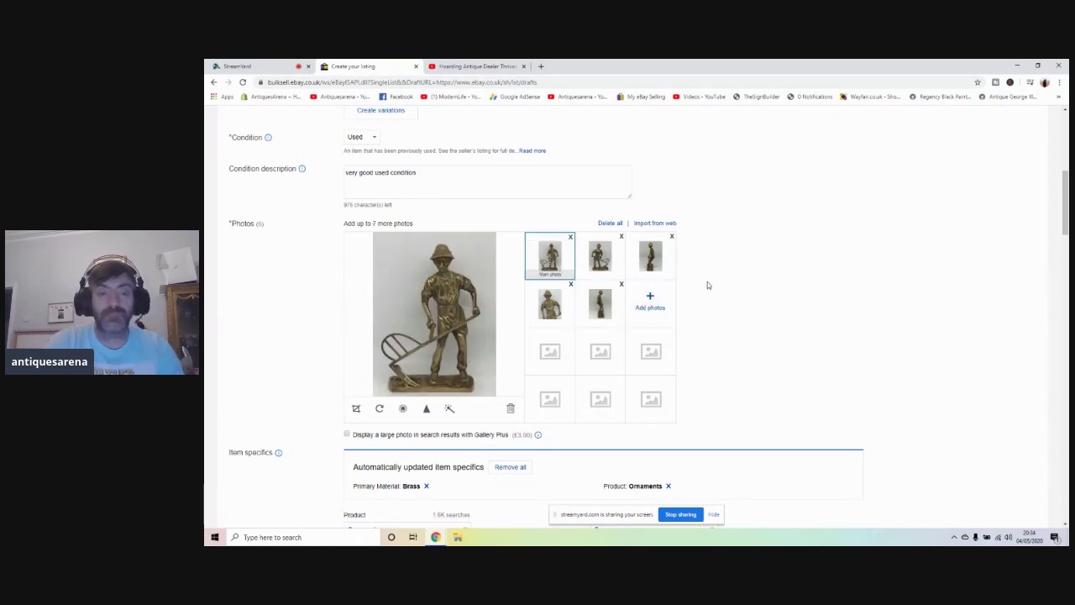
# Step: Set the Style/Period item specific to the custom value "mid century"
pyautogui.moveTo(1065, 202); pyautogui.dragTo(1065, 238)
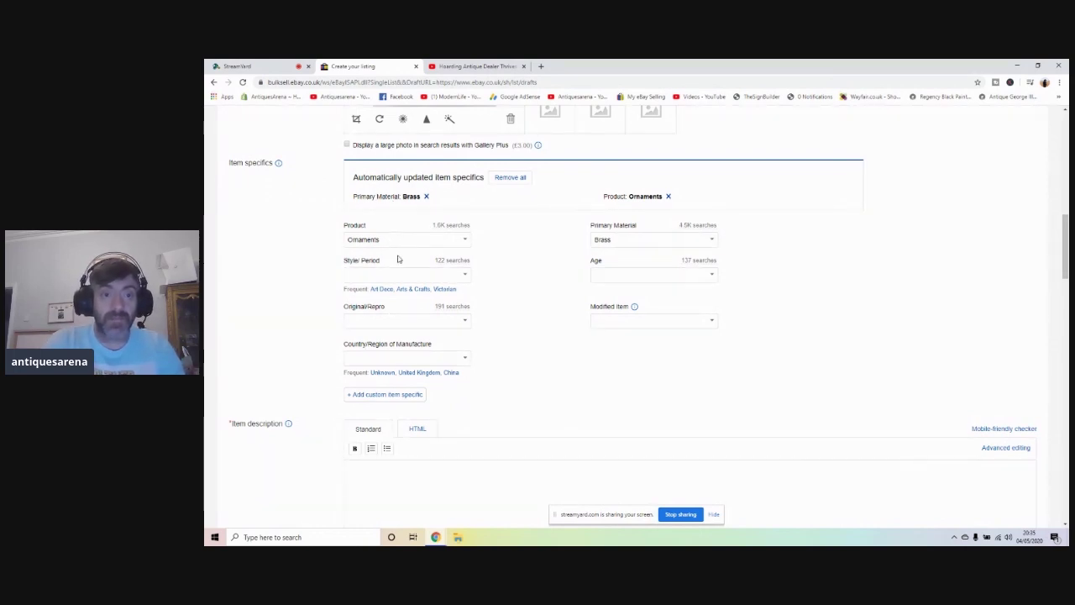
pyautogui.click(467, 277)
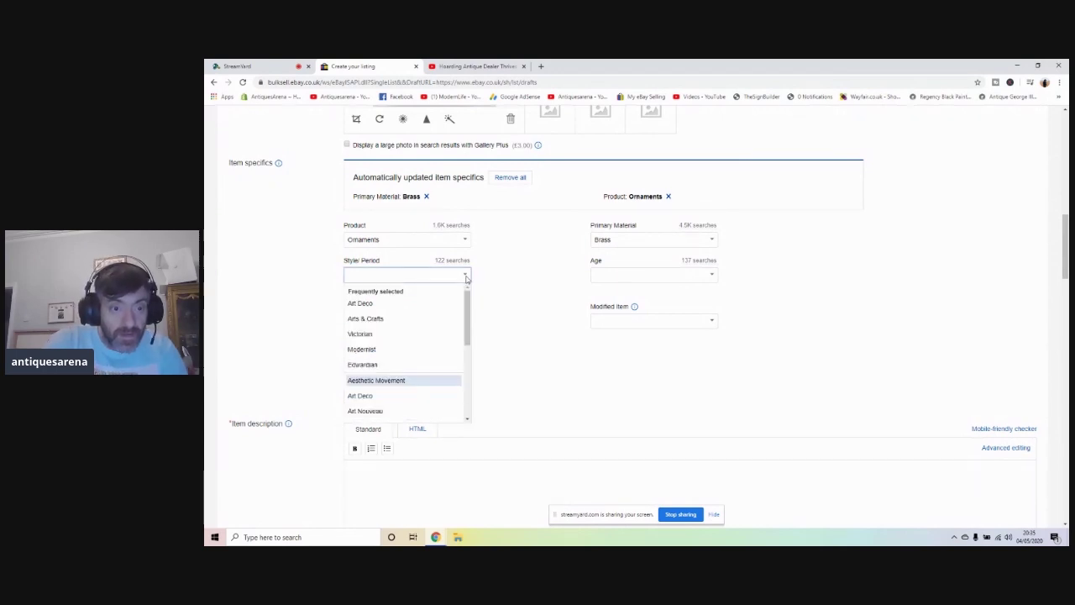
pyautogui.moveTo(467, 300)
pyautogui.mouseDown()
pyautogui.moveTo(470, 382)
pyautogui.moveTo(476, 293)
pyautogui.mouseUp()
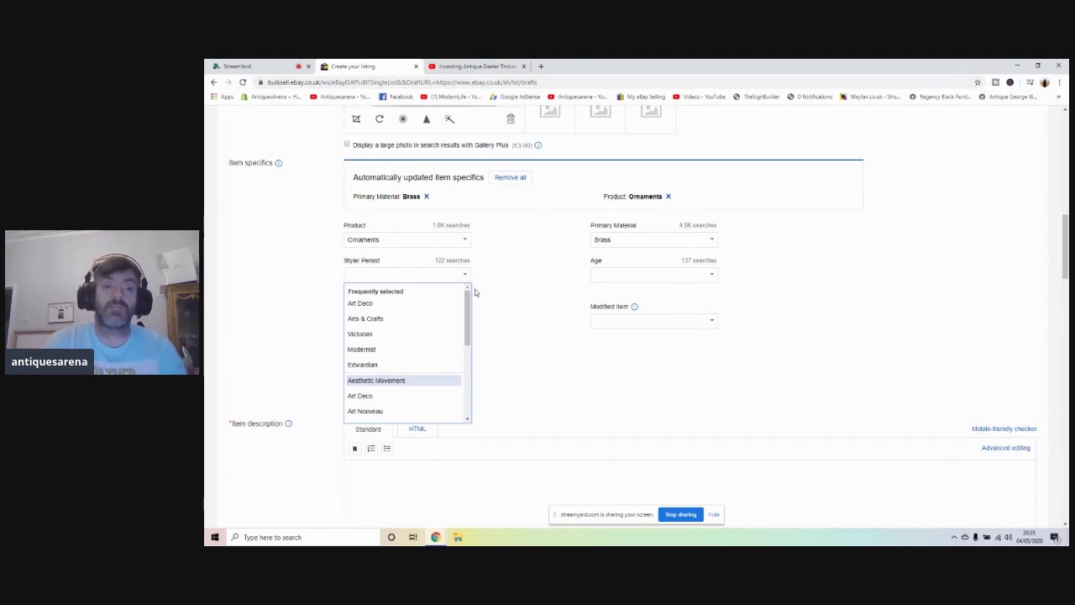
pyautogui.click(436, 275)
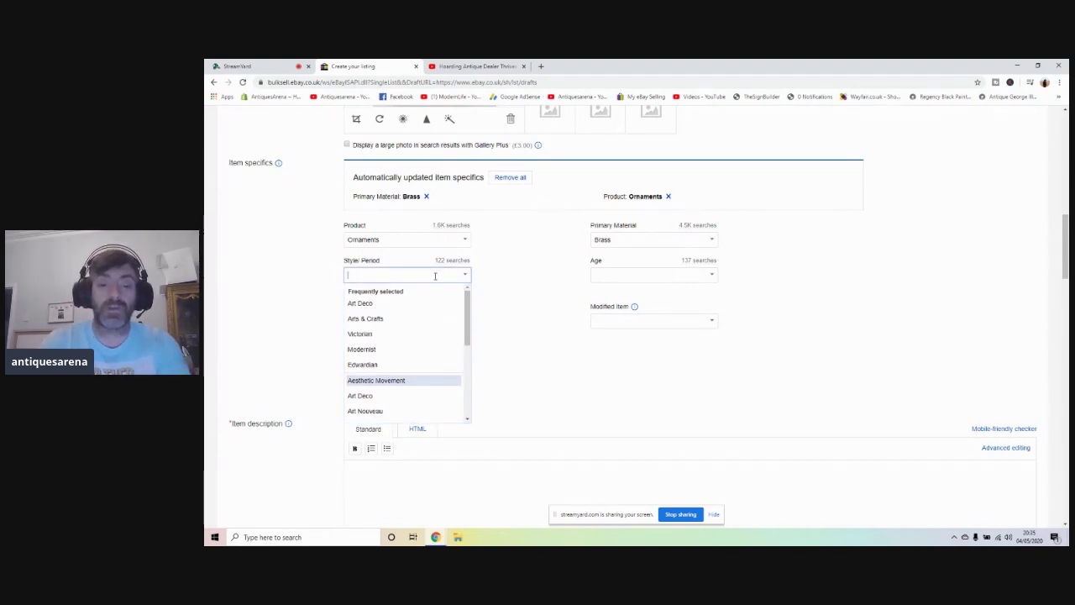
pyautogui.write('mid')
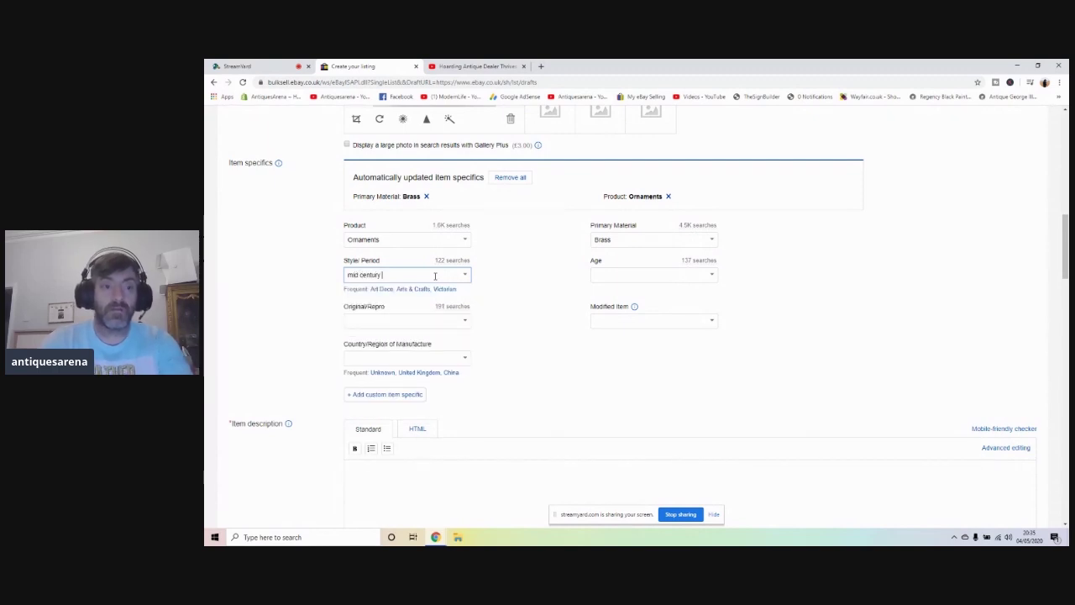
pyautogui.write(' century')
# Step: Set Original/Repro to Original and the country of manufacture to United Kingdom in the item specifics
pyautogui.click(467, 323)
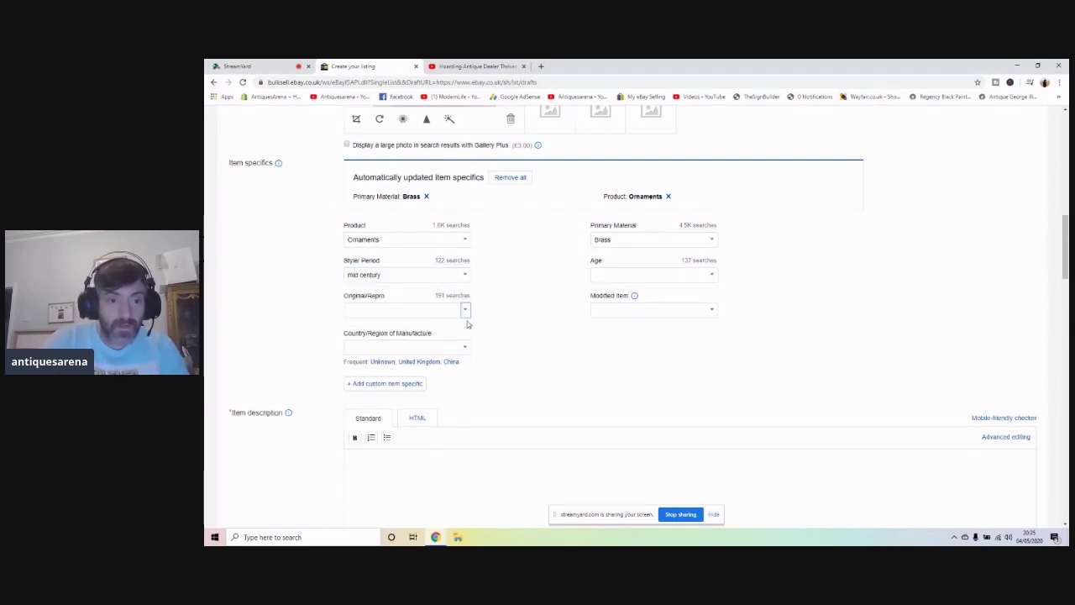
pyautogui.click(465, 310)
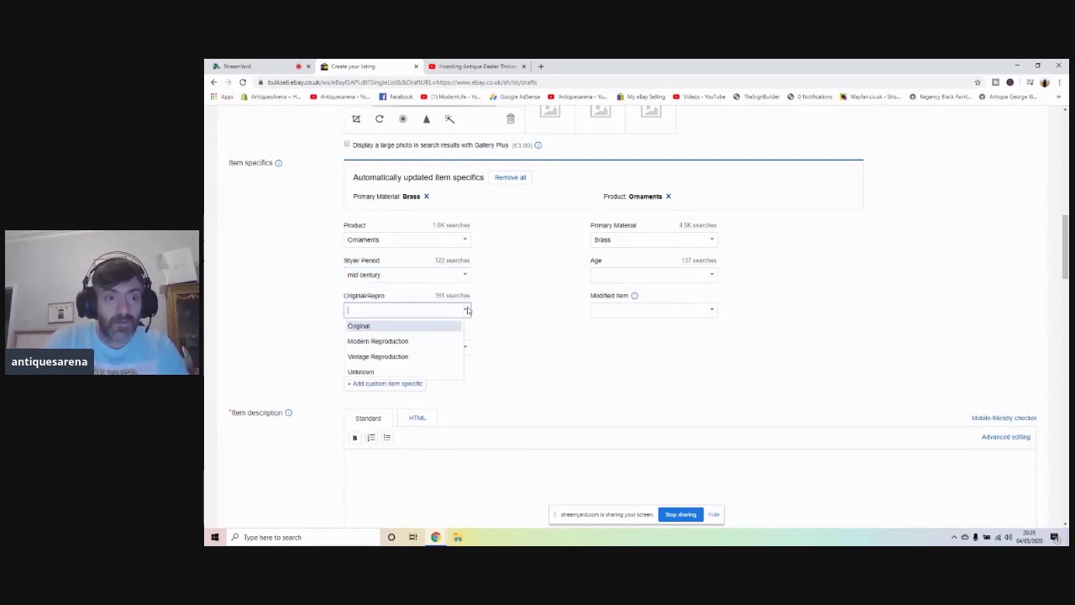
pyautogui.click(430, 334)
pyautogui.click(465, 350)
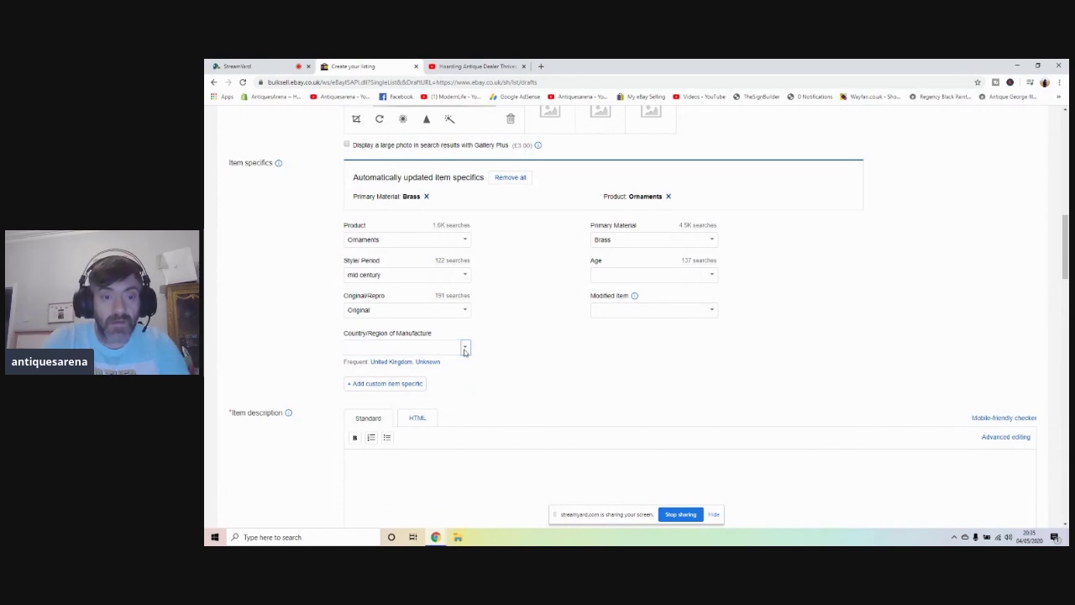
pyautogui.click(425, 376)
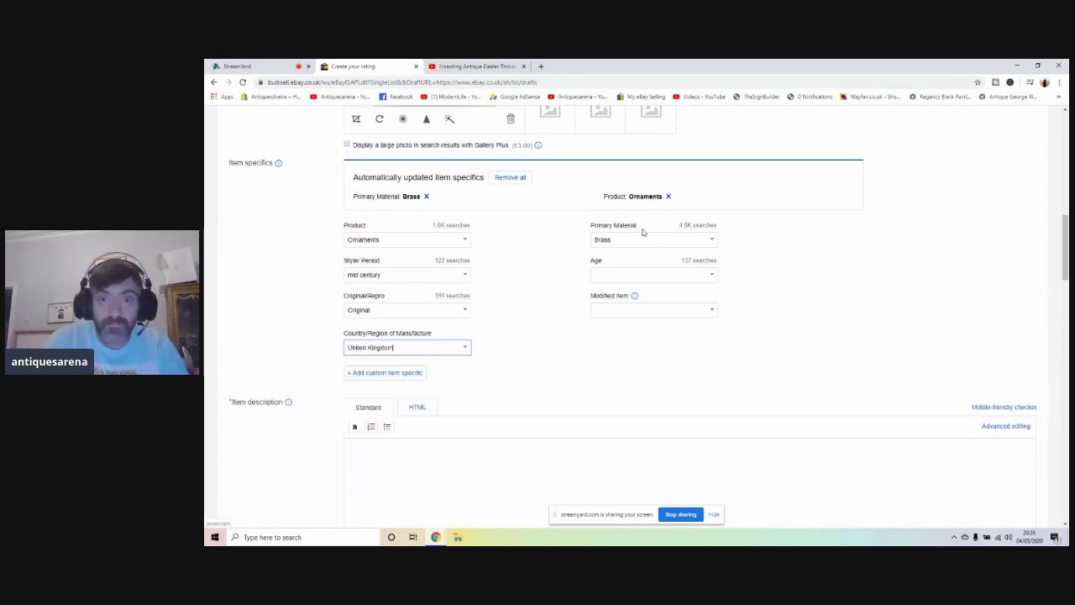
# Step: Set the item's age to Post-1940 and Modified Item to No
pyautogui.click(711, 274)
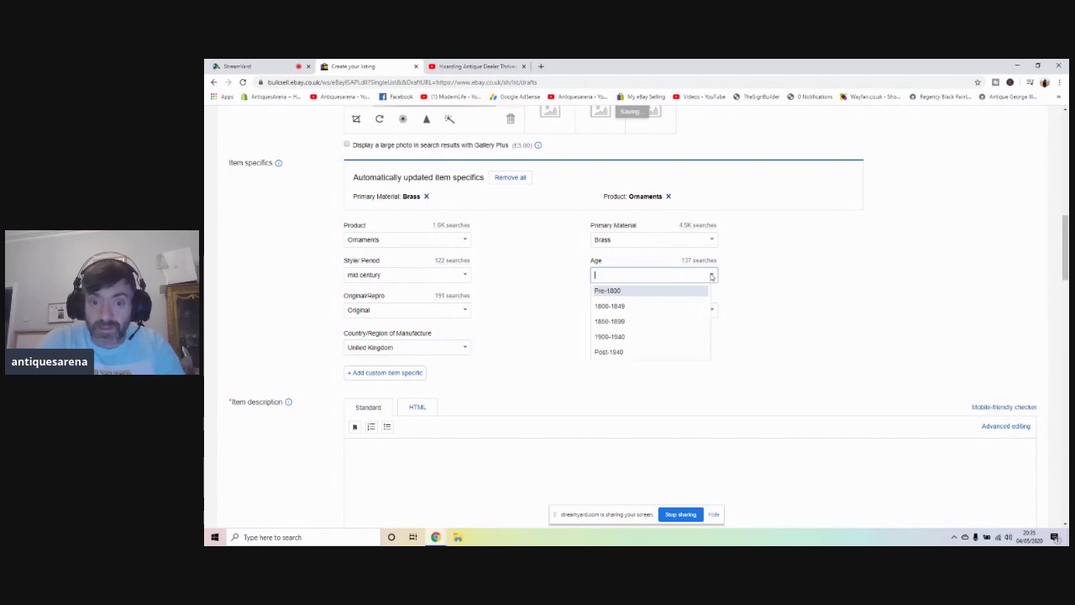
pyautogui.click(678, 352)
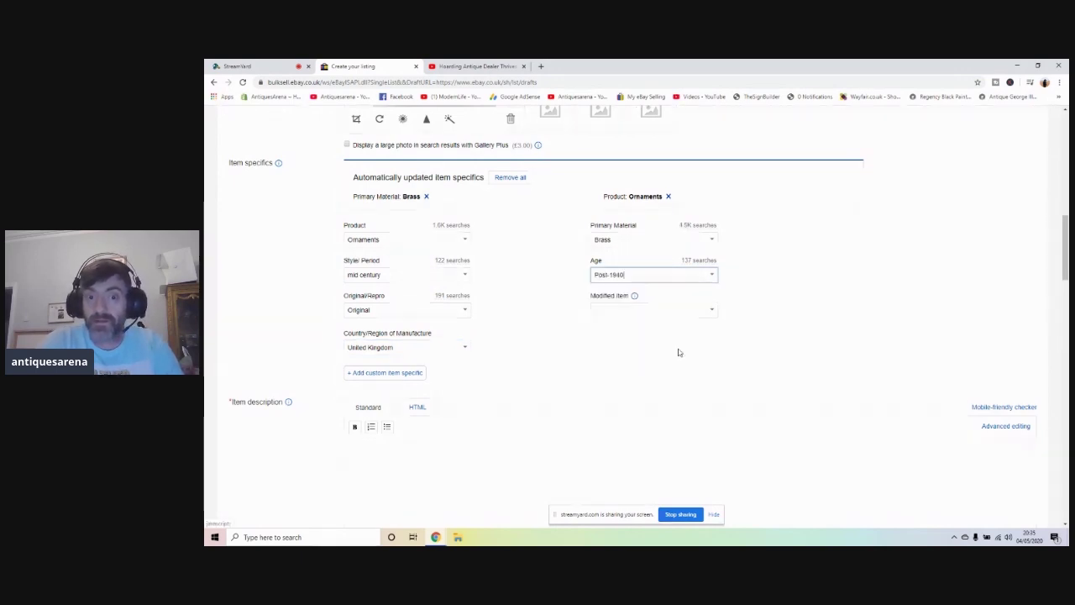
pyautogui.click(703, 309)
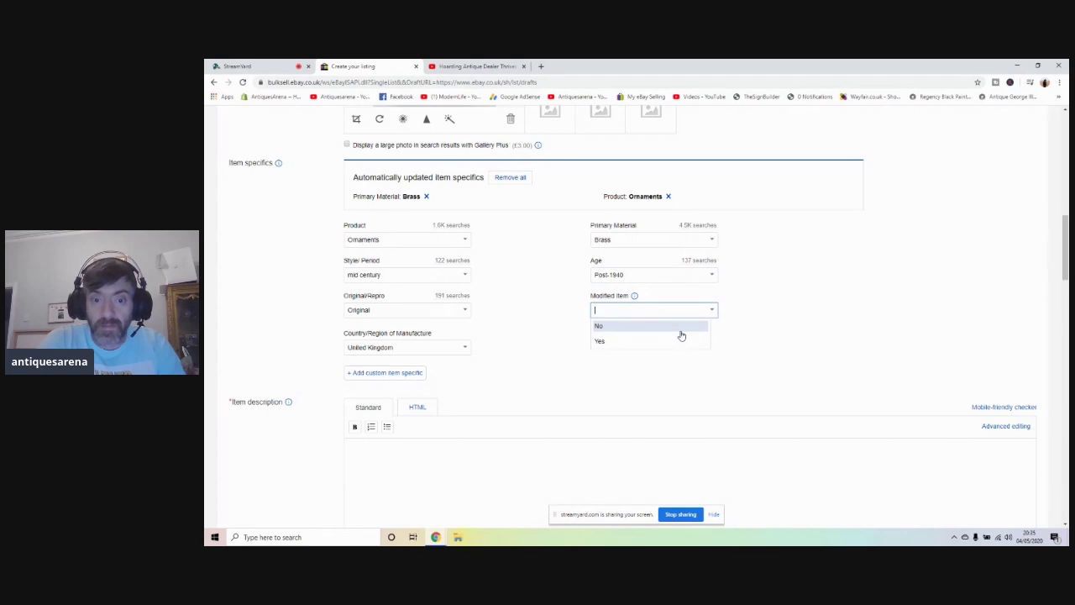
pyautogui.click(681, 325)
pyautogui.click(750, 354)
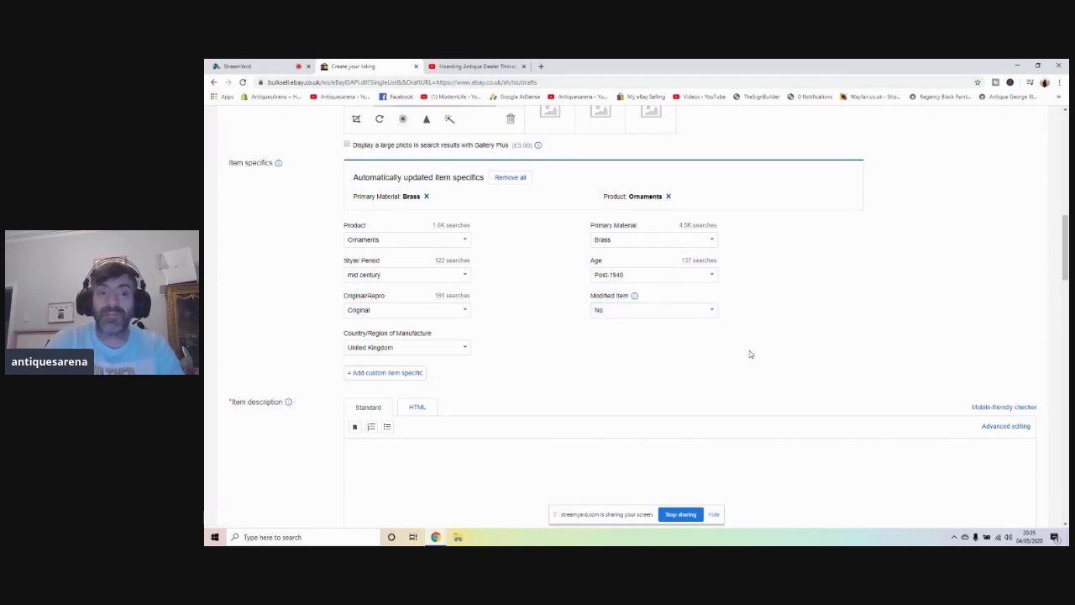
# Step: Begin the item description with "On offer here is a solid brass ornament figure of a farmer out with his scythe cutting his crop,"
pyautogui.scroll(-3, 1064, 262)
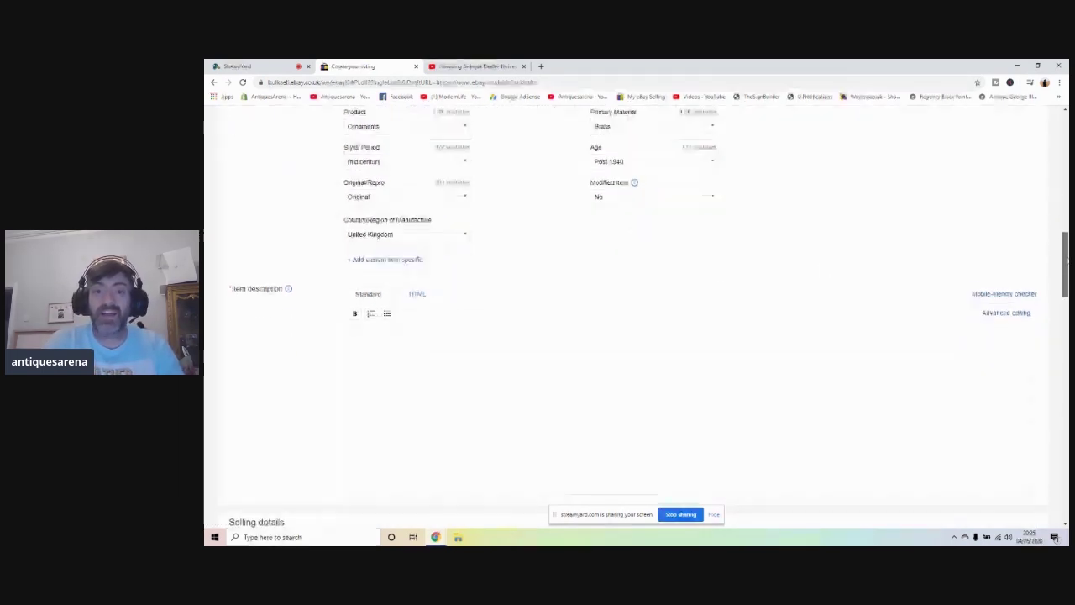
pyautogui.scroll(-1, 560, 327)
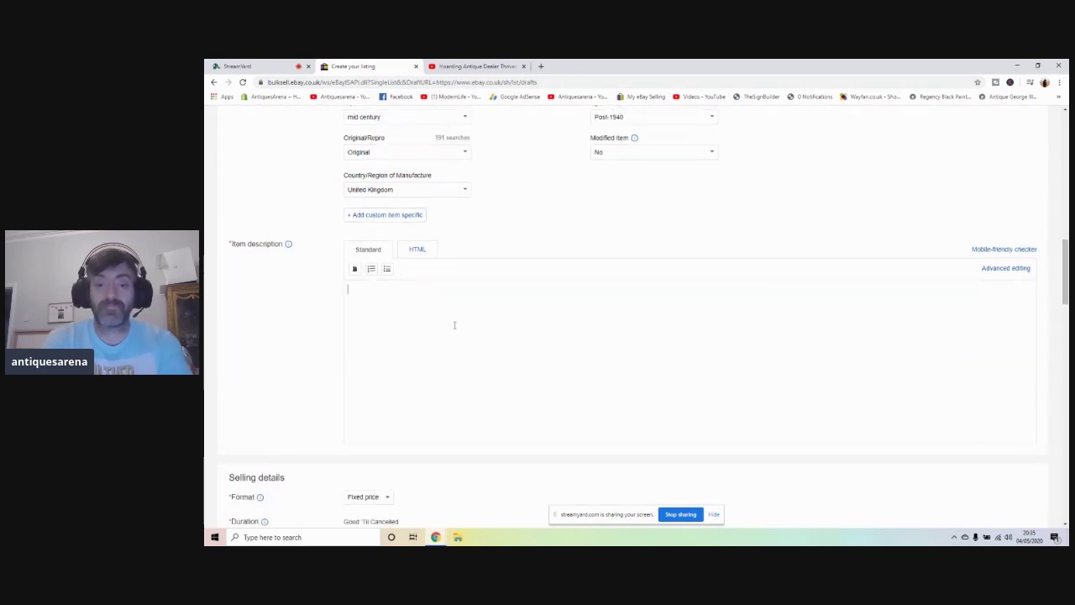
pyautogui.write('fer h')
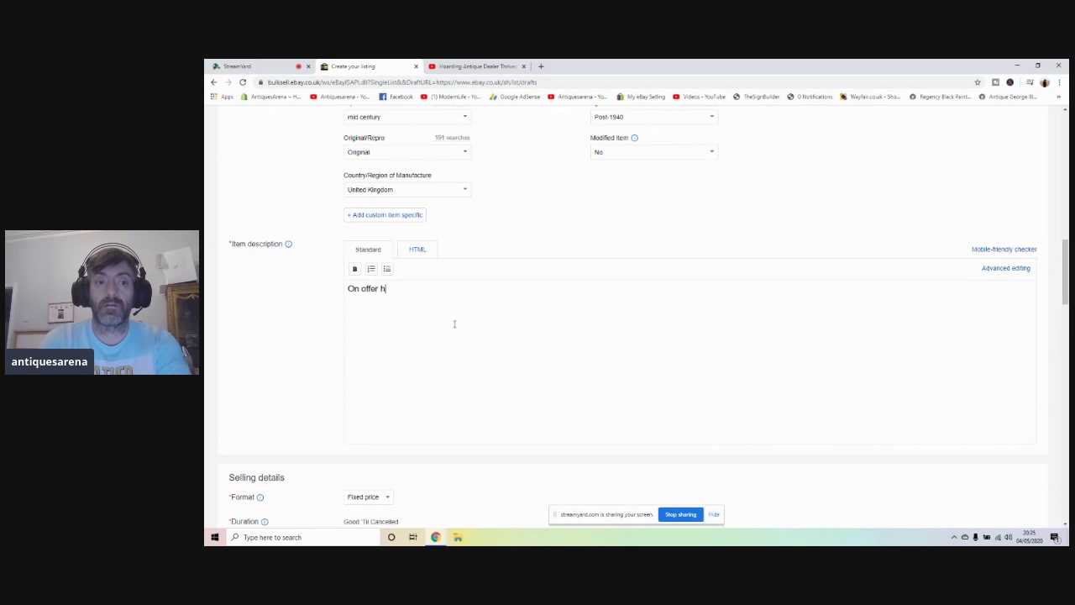
pyautogui.write('ere is a solid brass')
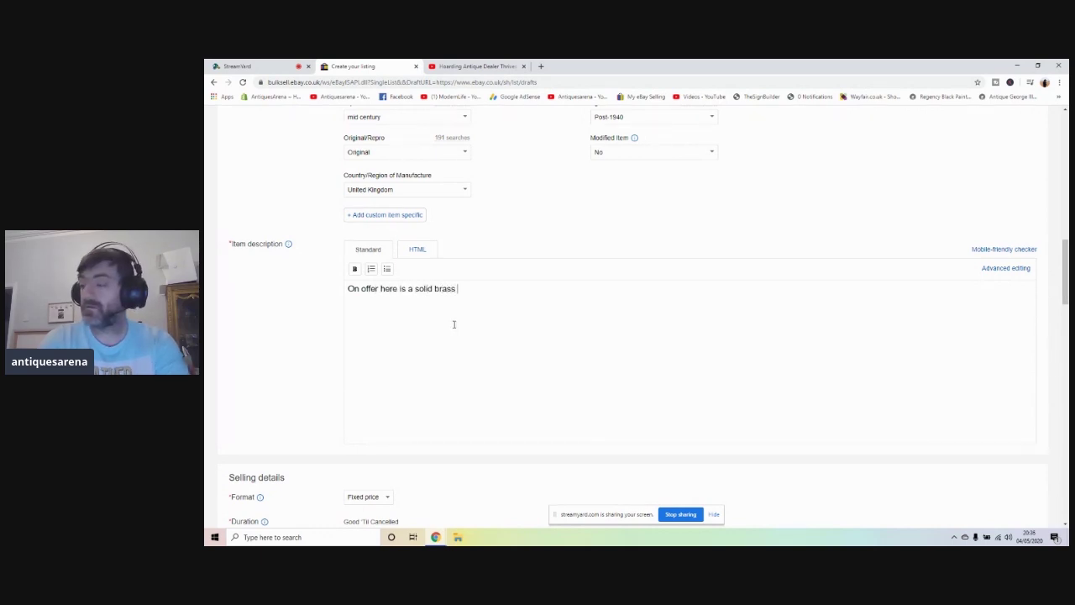
pyautogui.write(' ornament figure ')
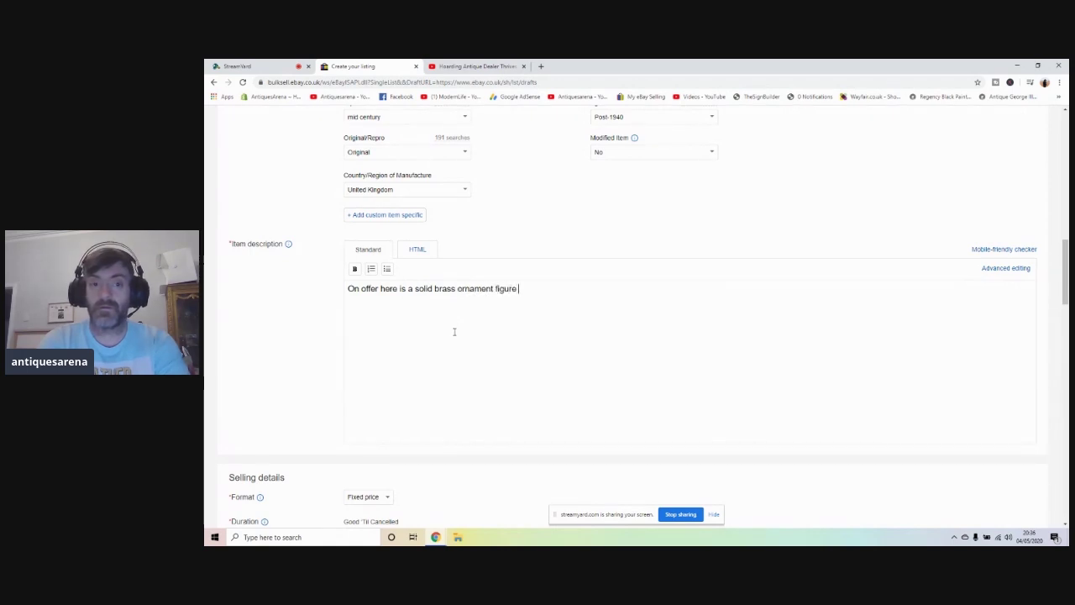
pyautogui.write('of a farmer out ')
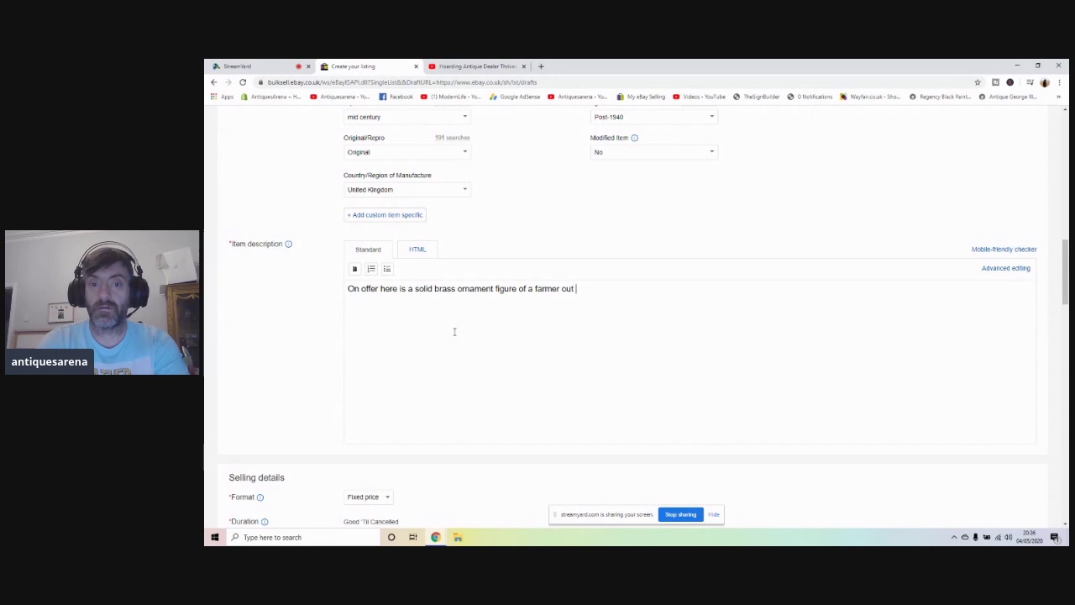
pyautogui.write('with his scythe cutting his')
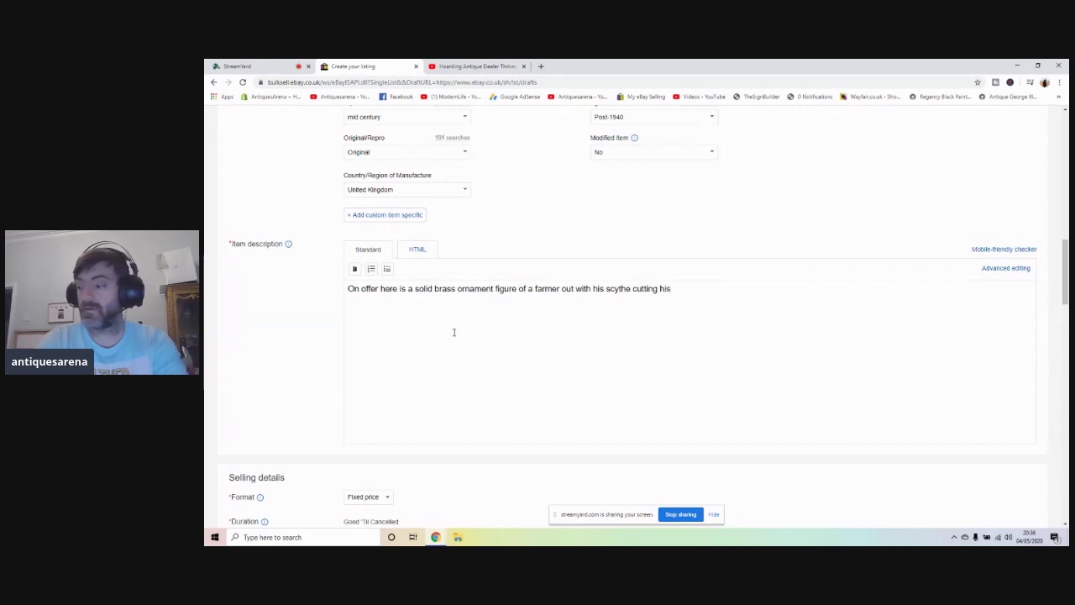
pyautogui.write(' crop, ')
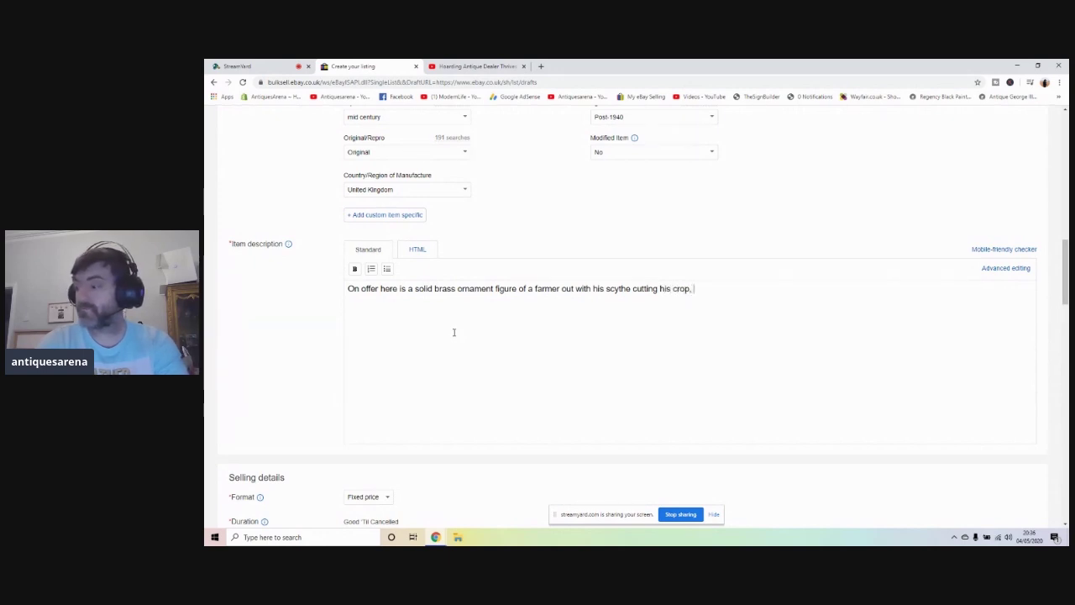
# Step: Continue the description with "real nice example with some good details, condition is used but good no damage"
pyautogui.write('real nice ex')
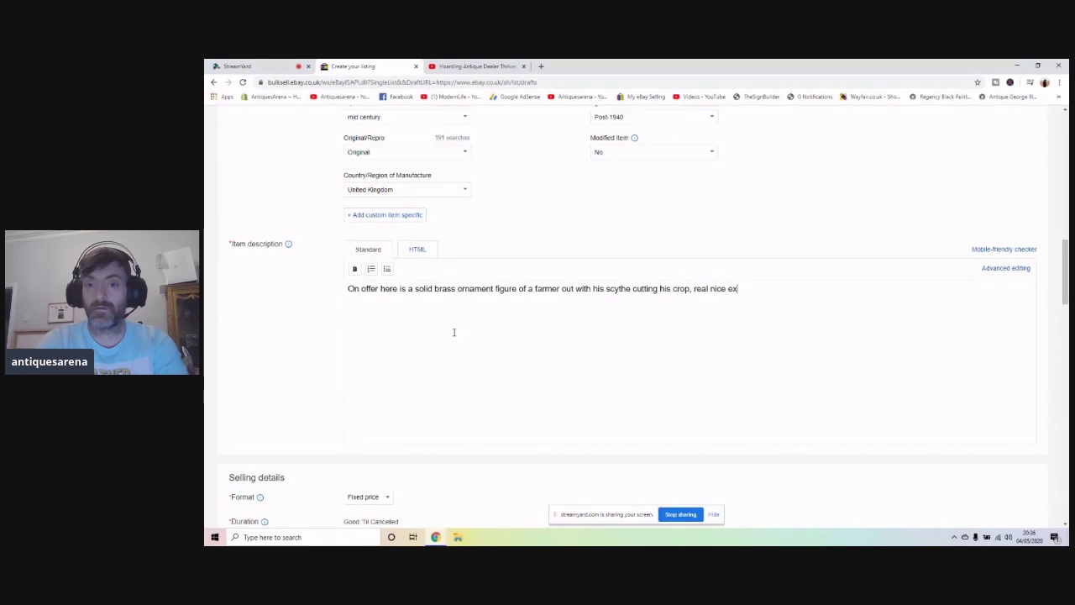
pyautogui.write('ample with some good details')
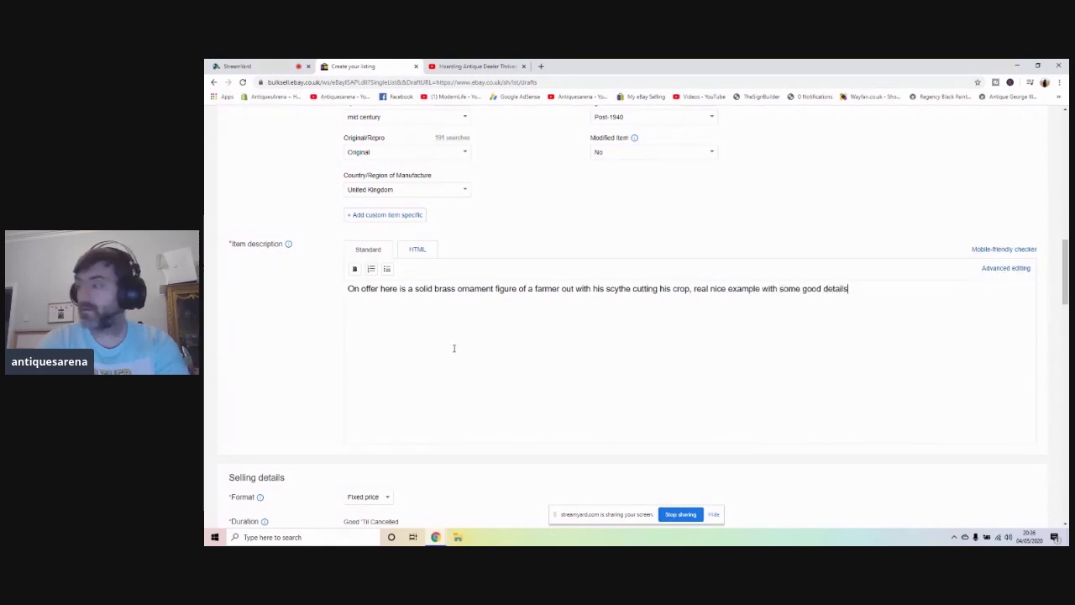
pyautogui.write(', ')
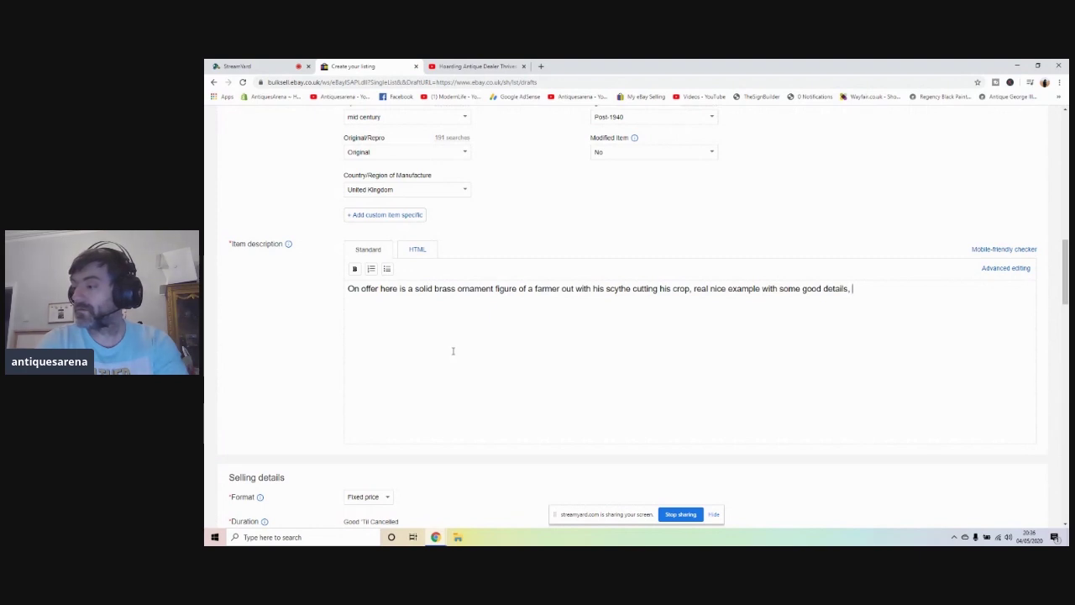
pyautogui.write('coinditio')
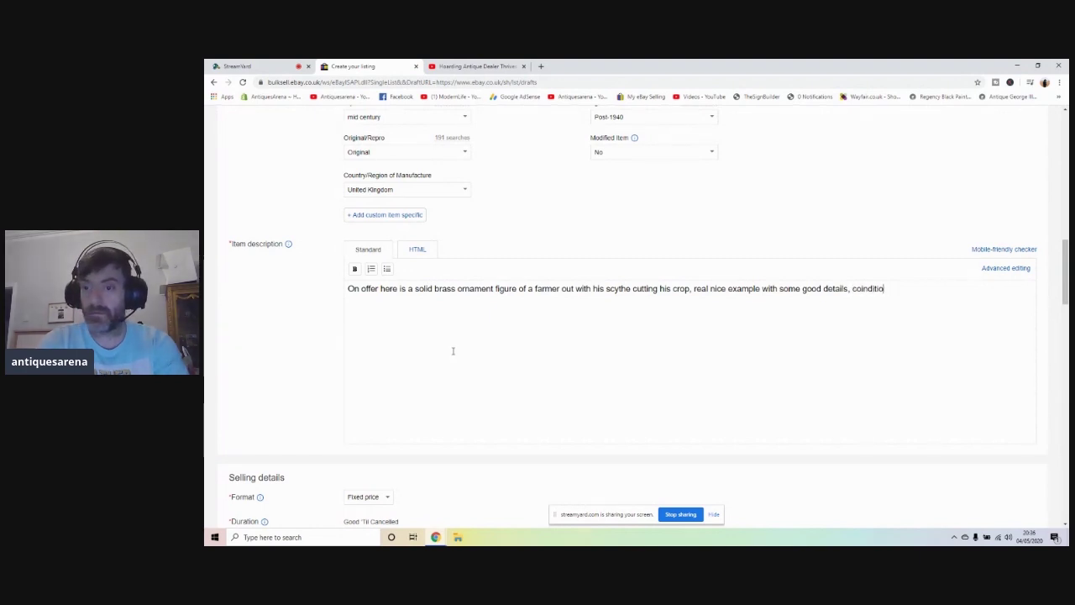
pyautogui.write('ndition is use')
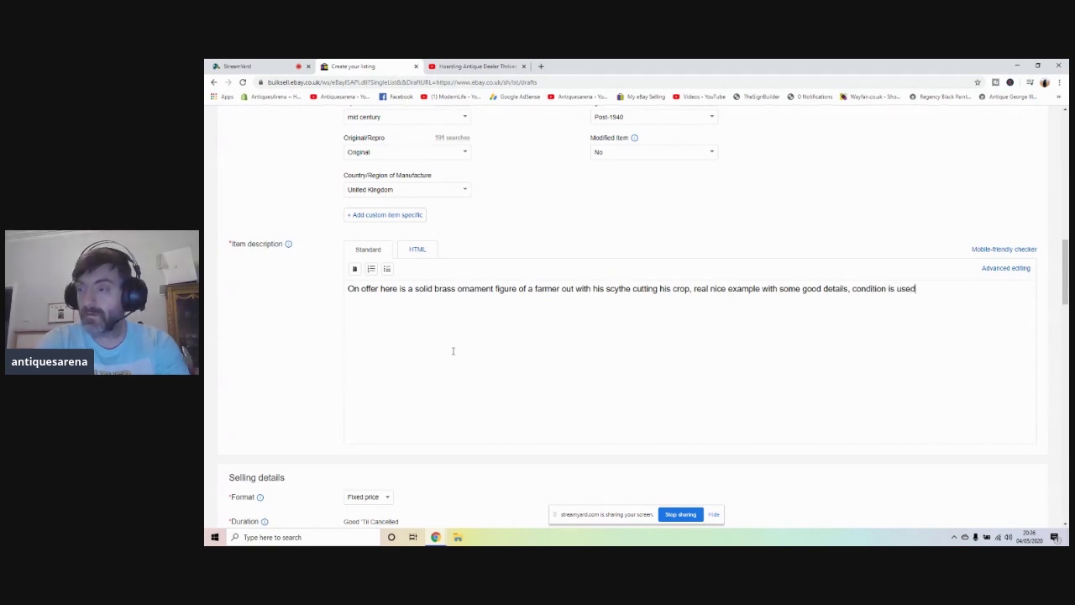
pyautogui.write('d ')
pyautogui.write('but good no damage')
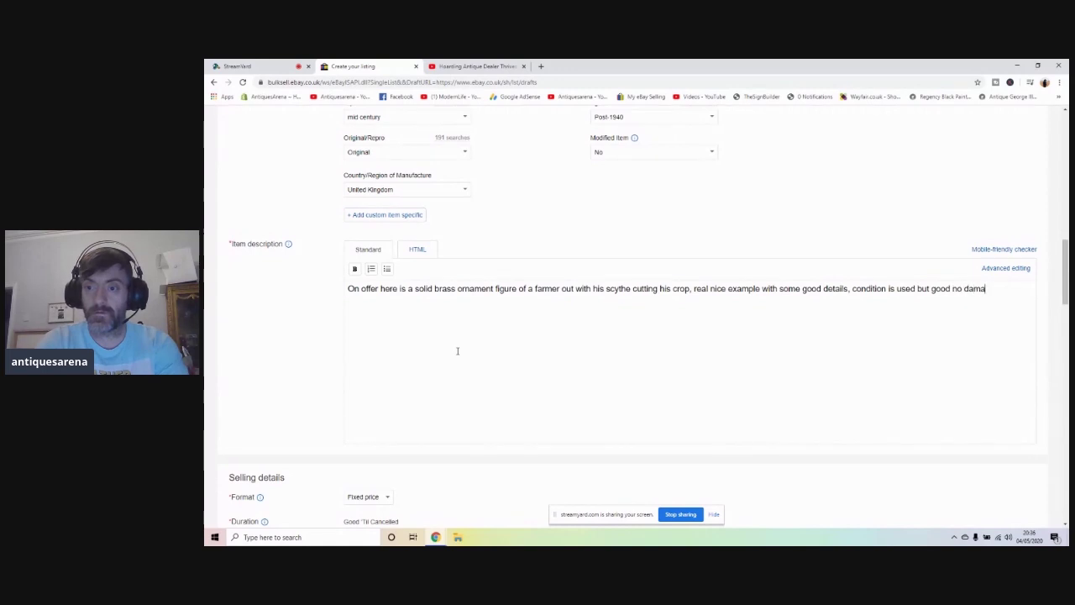
# Step: End the item description with the size text "size approx 8.5 inches tall."
pyautogui.write('ap')
pyautogui.press('BackSpace')
pyautogui.press('BackSpace')
pyautogui.press('BackSpace')
pyautogui.press('BackSpace')
pyautogui.press('BackSpace')
pyautogui.write('ize approx ')
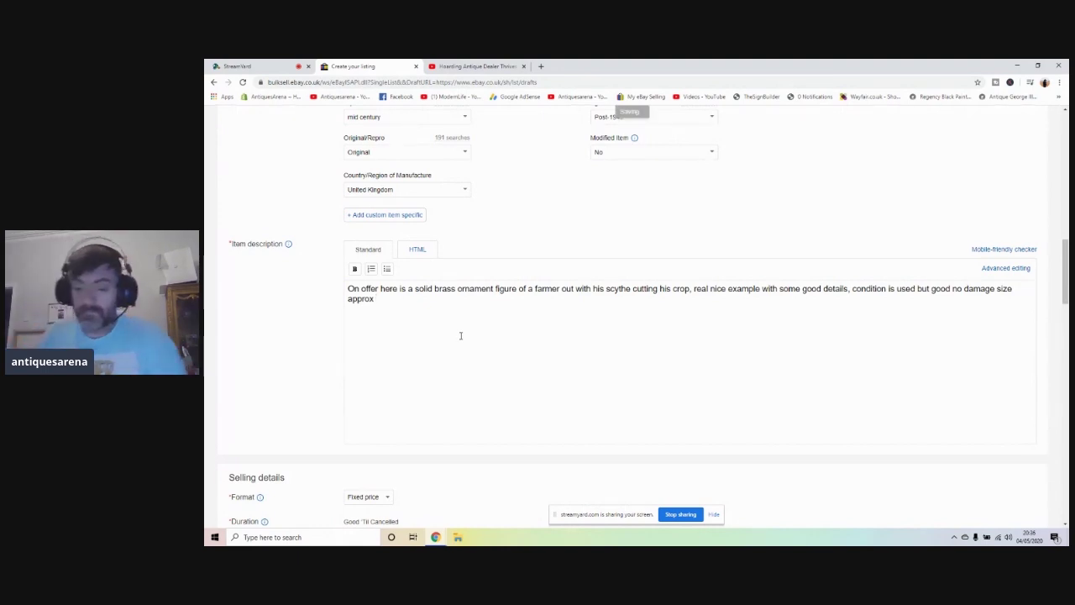
pyautogui.write('8.5 inches tall.')
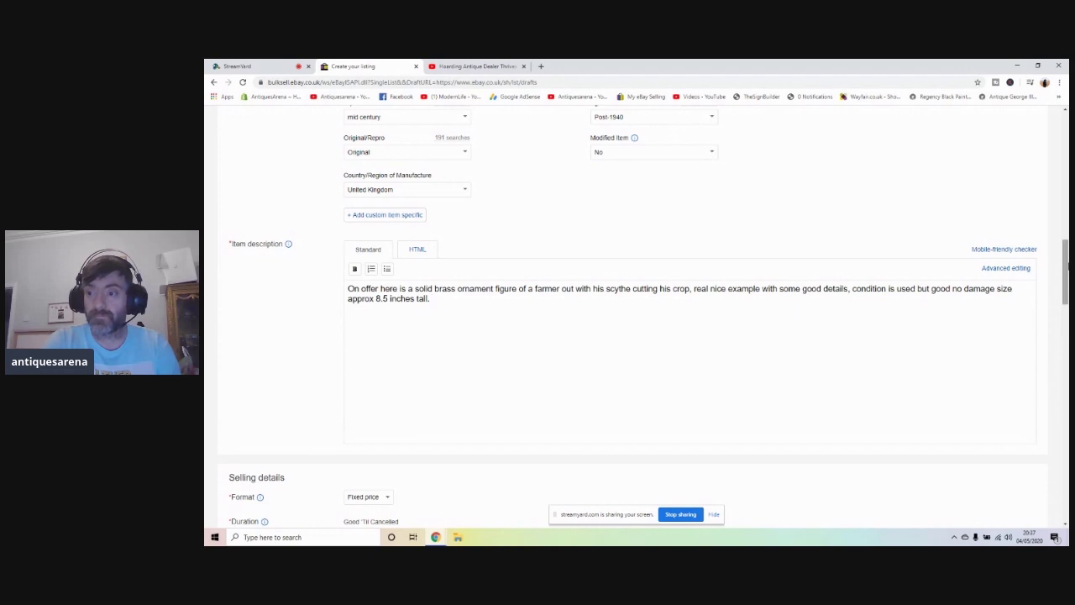
# Step: Switch the selling format to Auction-style with a duration of 10 days
pyautogui.scroll(-4, 1050, 242)
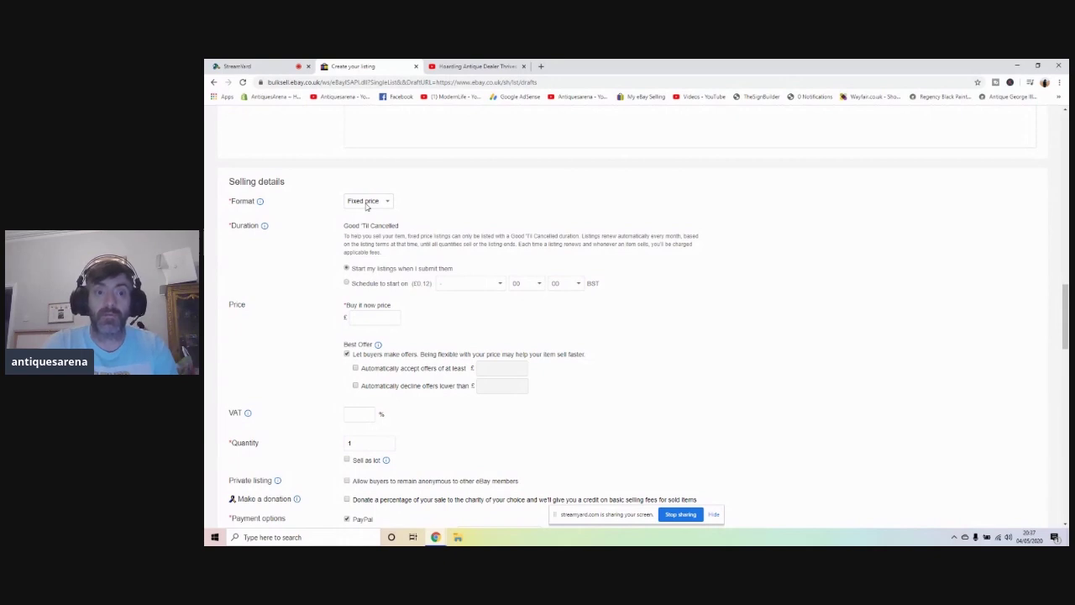
pyautogui.click(366, 204)
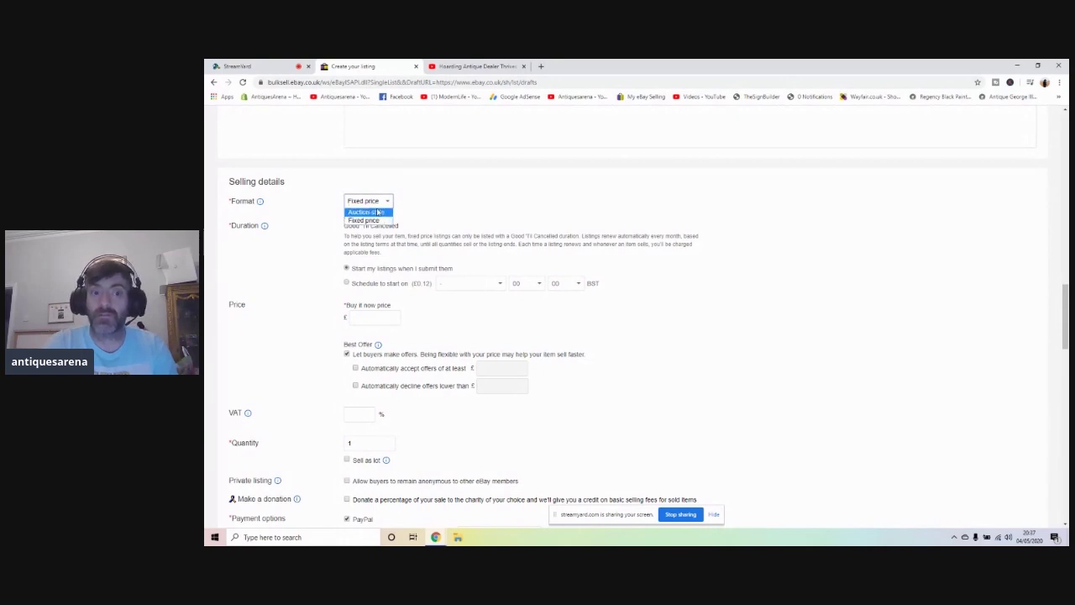
pyautogui.click(379, 212)
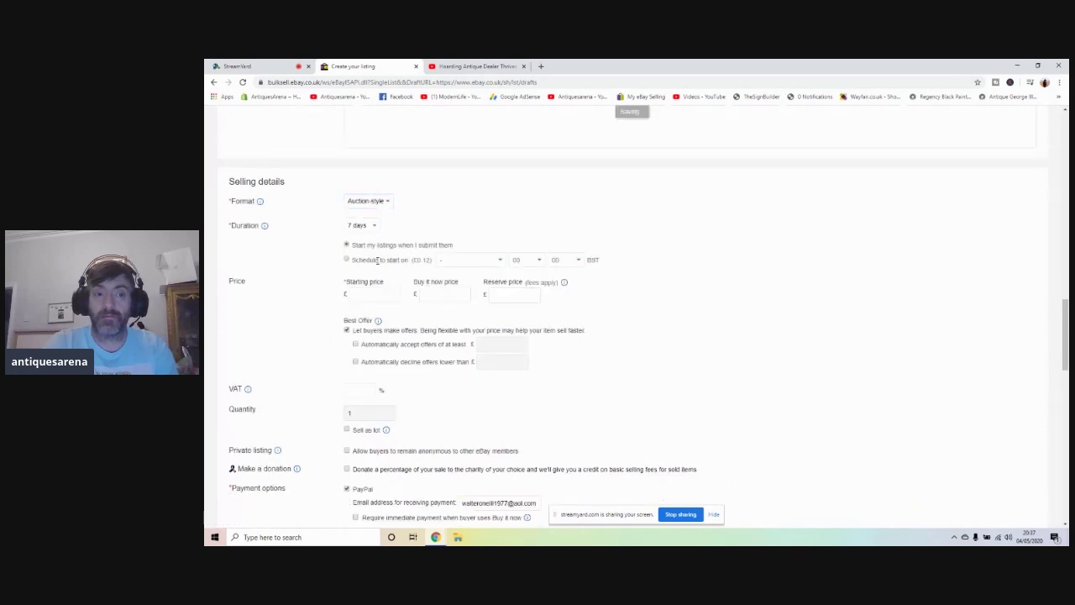
pyautogui.click(367, 226)
pyautogui.click(360, 268)
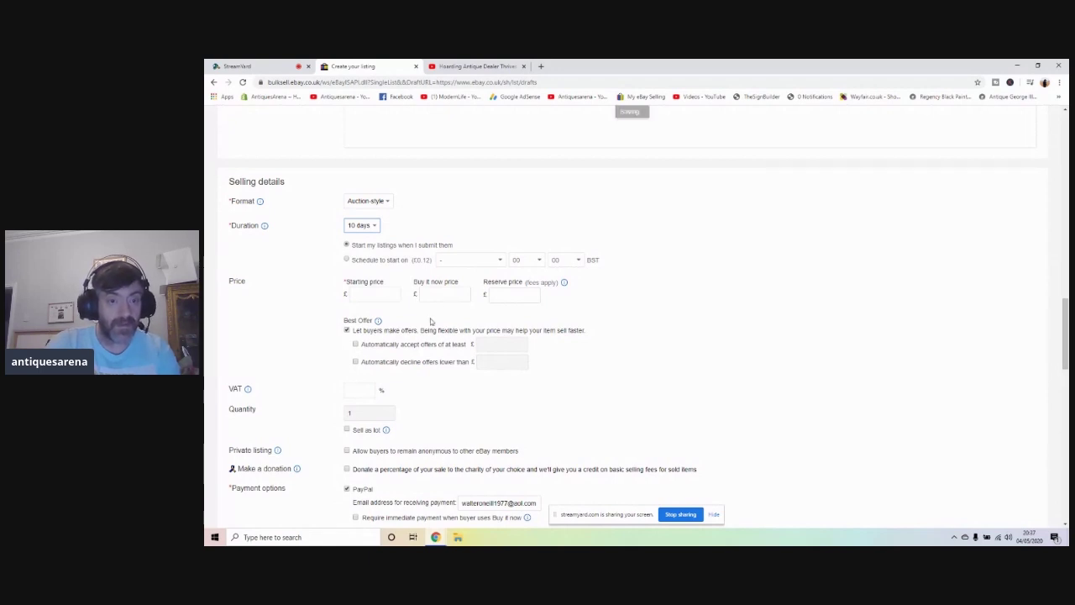
# Step: Set the selling format to Fixed price and the Buy it now price to £20
pyautogui.click(370, 200)
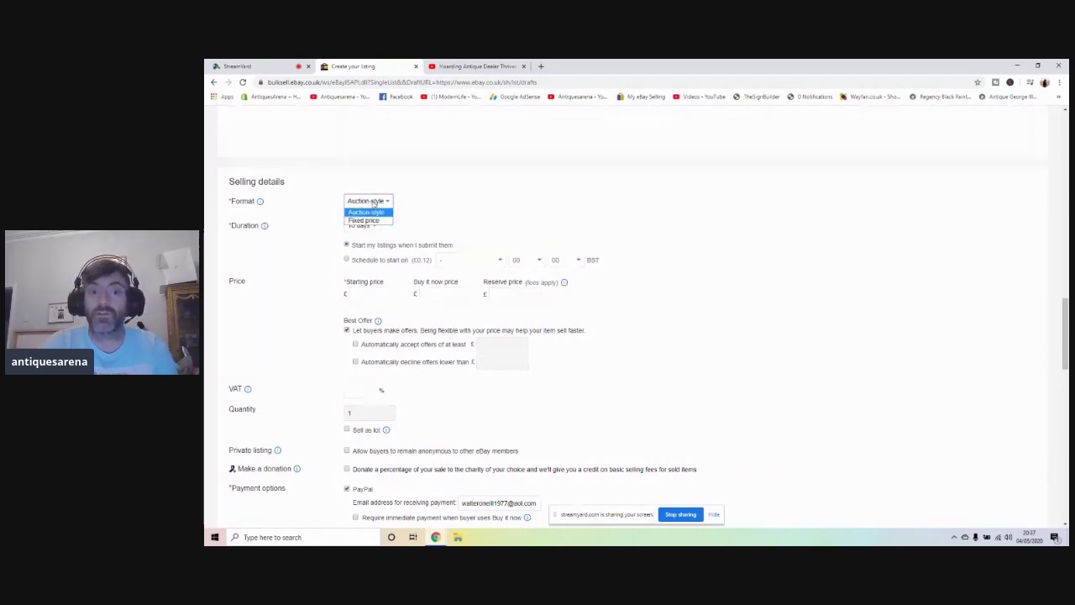
pyautogui.click(374, 219)
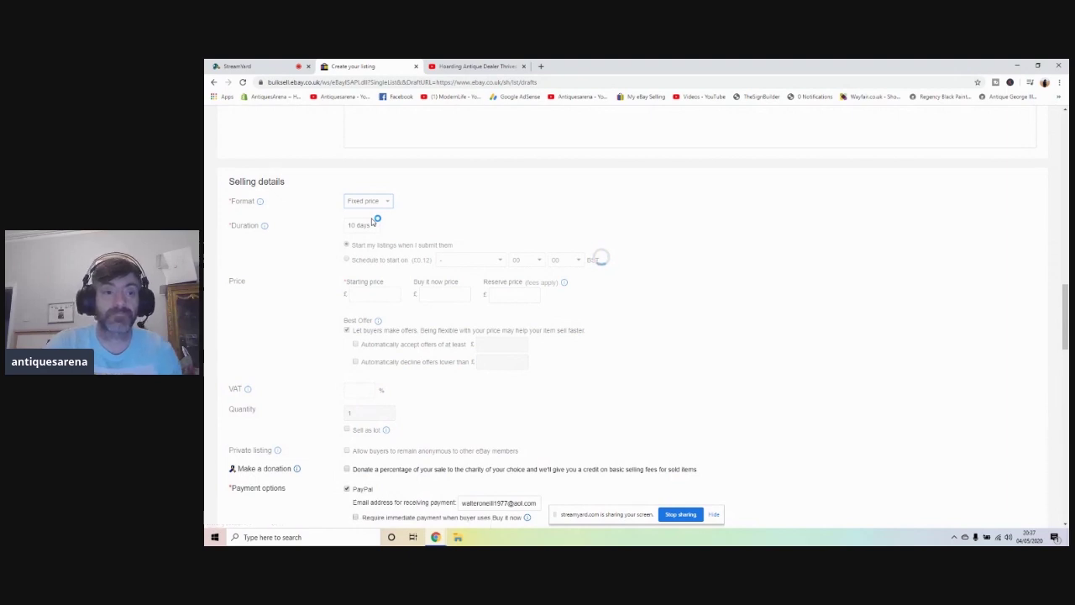
pyautogui.moveTo(343, 227); pyautogui.dragTo(403, 235)
pyautogui.click(410, 221)
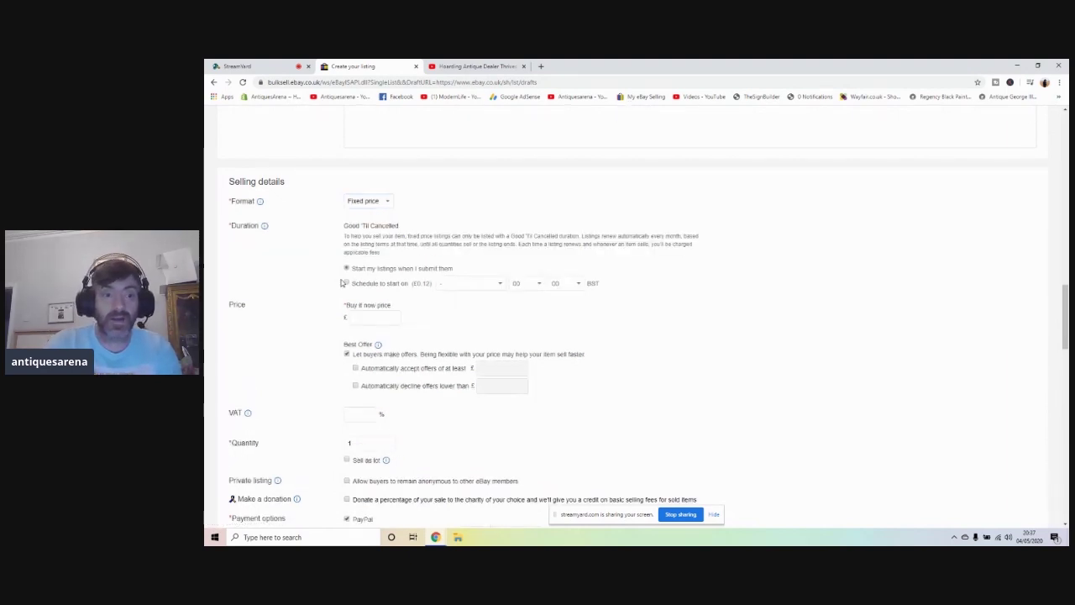
pyautogui.click(372, 319)
pyautogui.write('2')
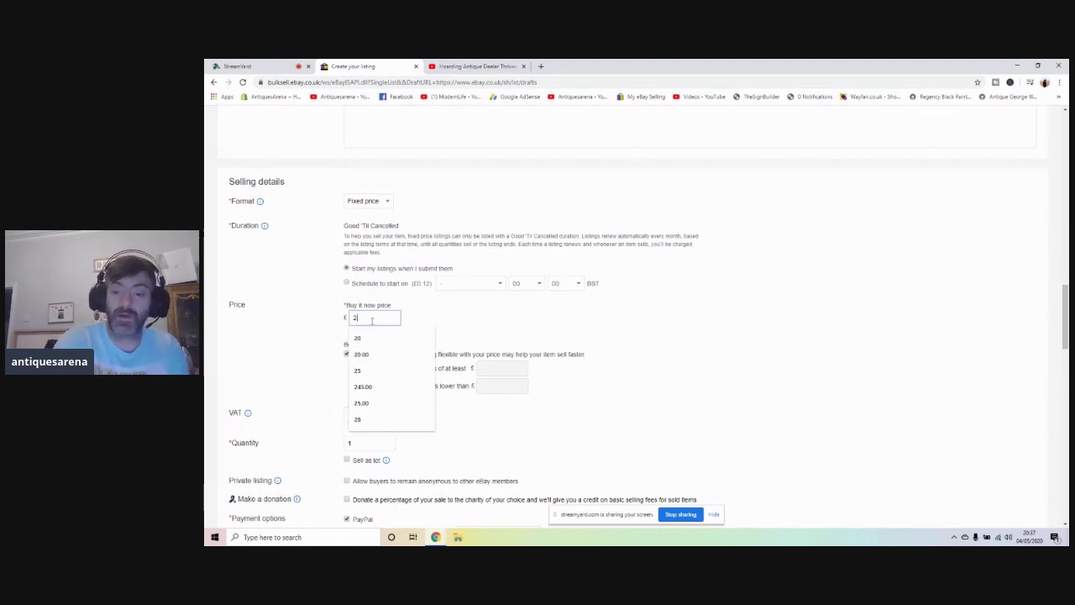
pyautogui.click(357, 337)
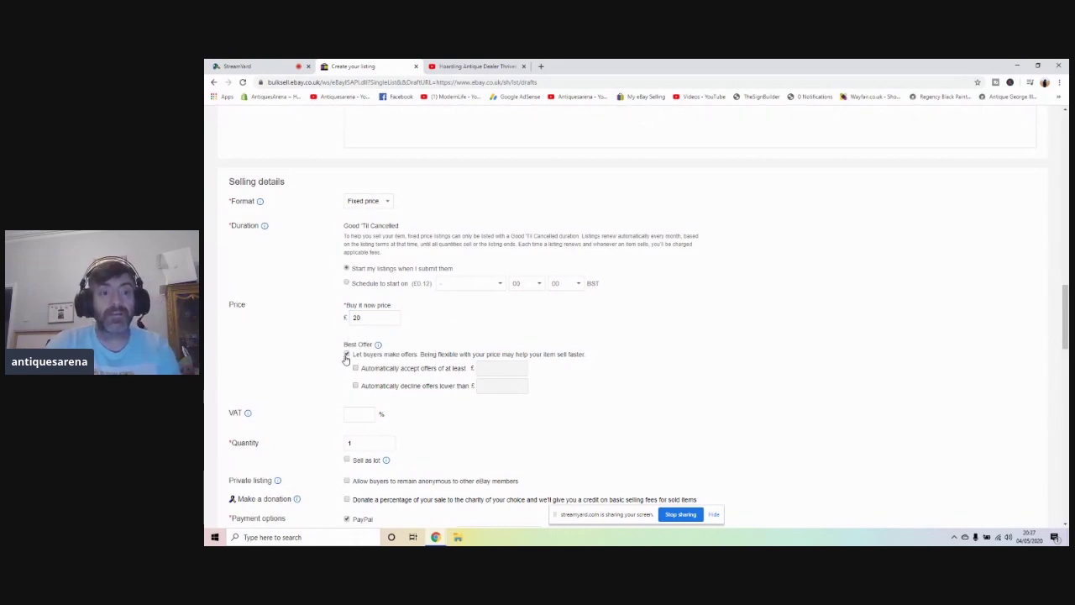
# Step: Review the Best Offer setting, the quantity and the accepted payment options in the selling details
pyautogui.moveTo(338, 340); pyautogui.dragTo(367, 354)
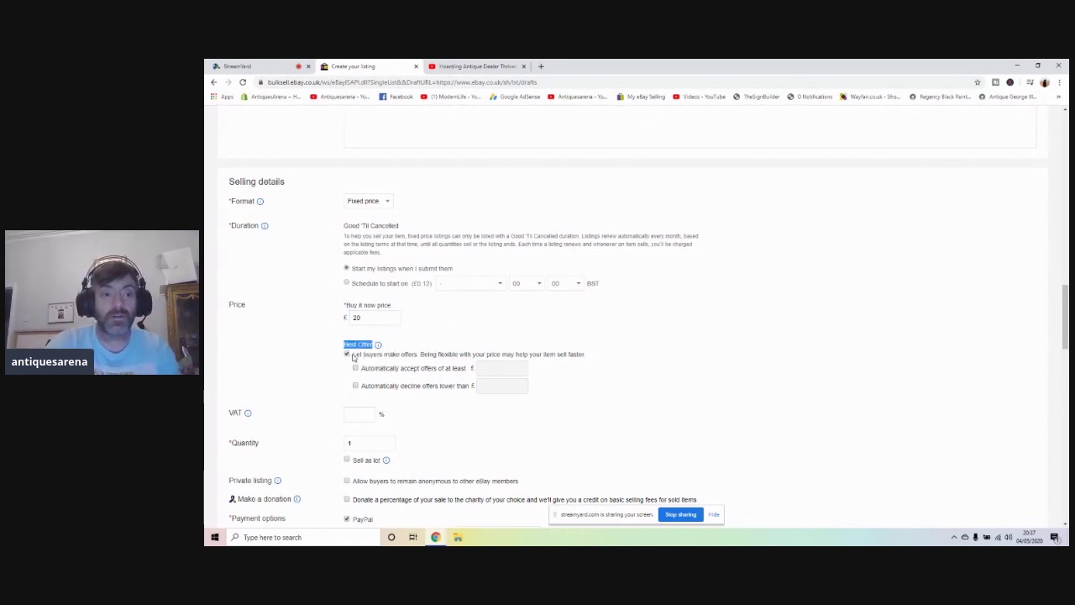
pyautogui.click(347, 354)
pyautogui.click(347, 355)
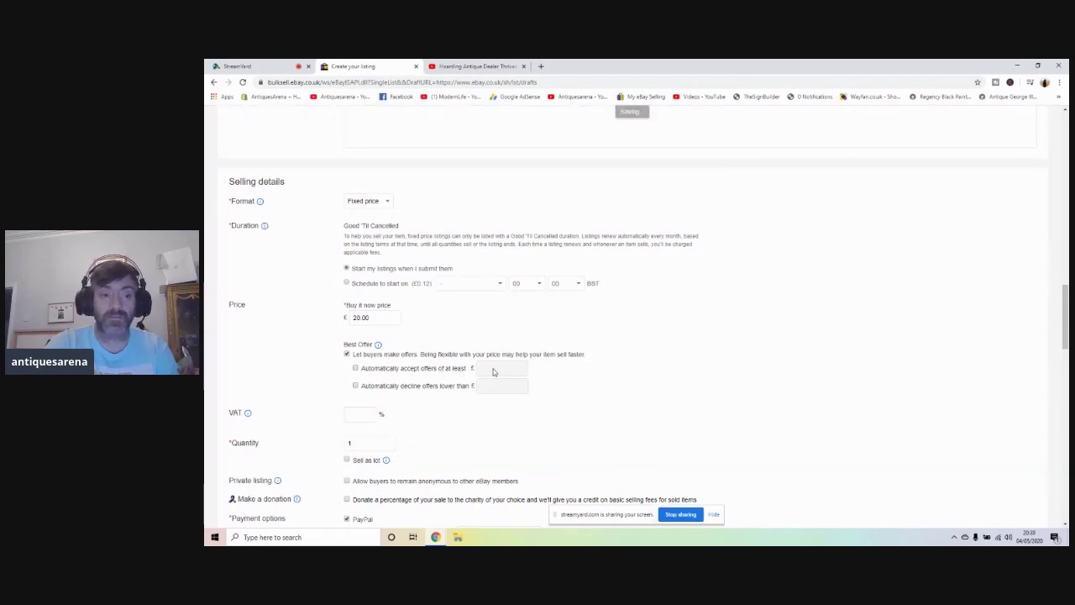
pyautogui.scroll(-3, 1065, 328)
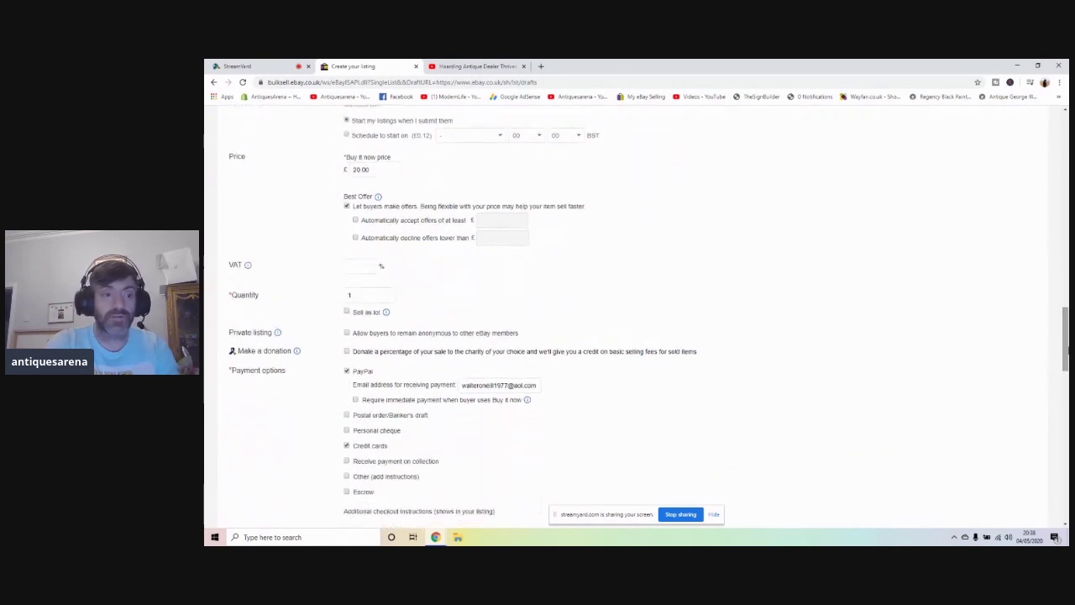
pyautogui.click(355, 294)
pyautogui.moveTo(356, 295); pyautogui.dragTo(345, 297)
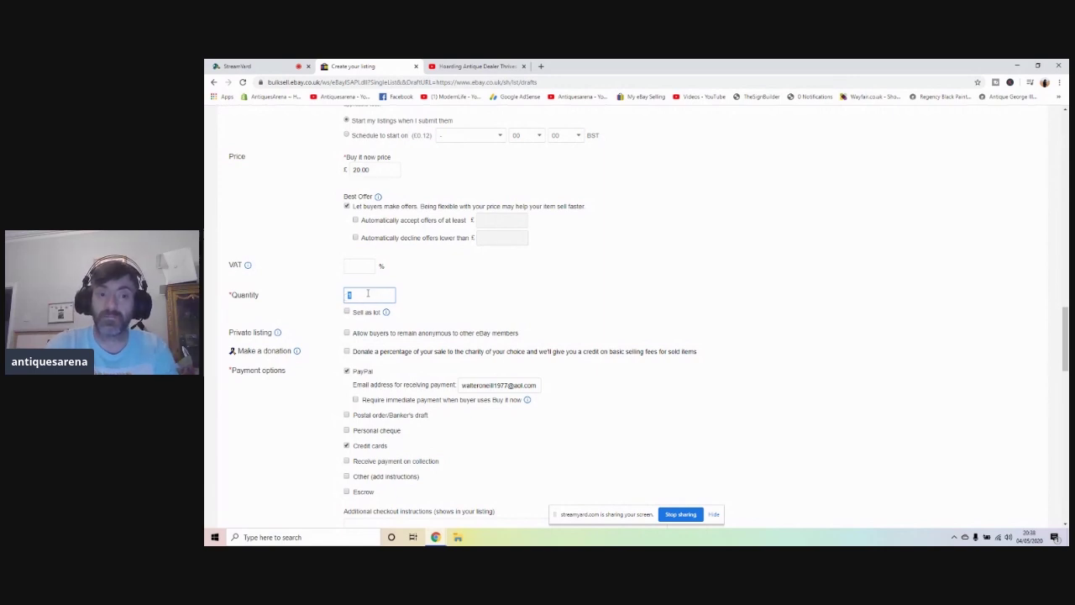
pyautogui.click(437, 302)
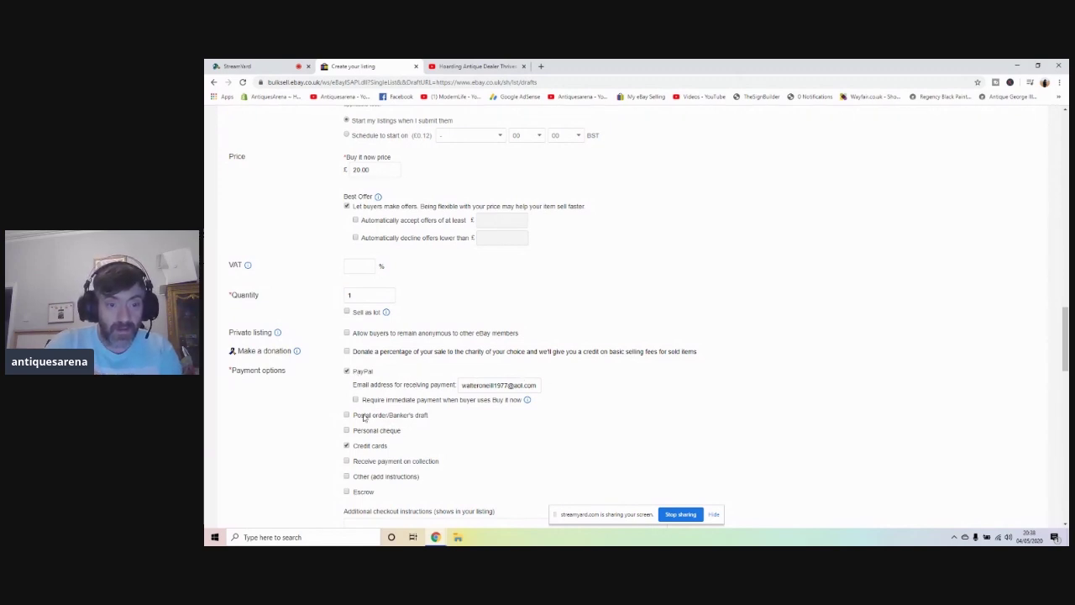
pyautogui.click(347, 446)
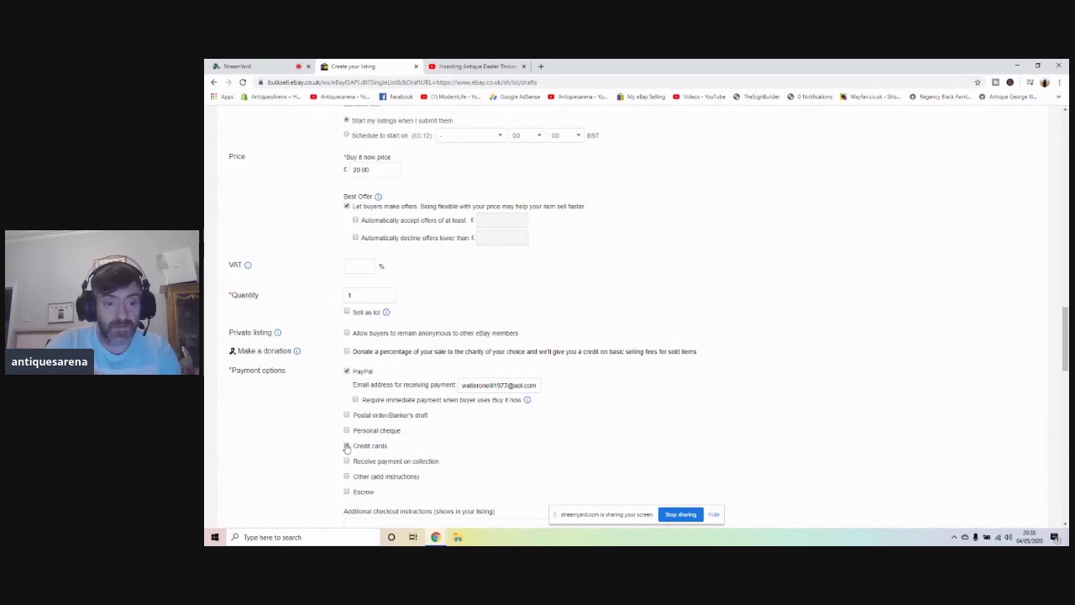
pyautogui.click(346, 446)
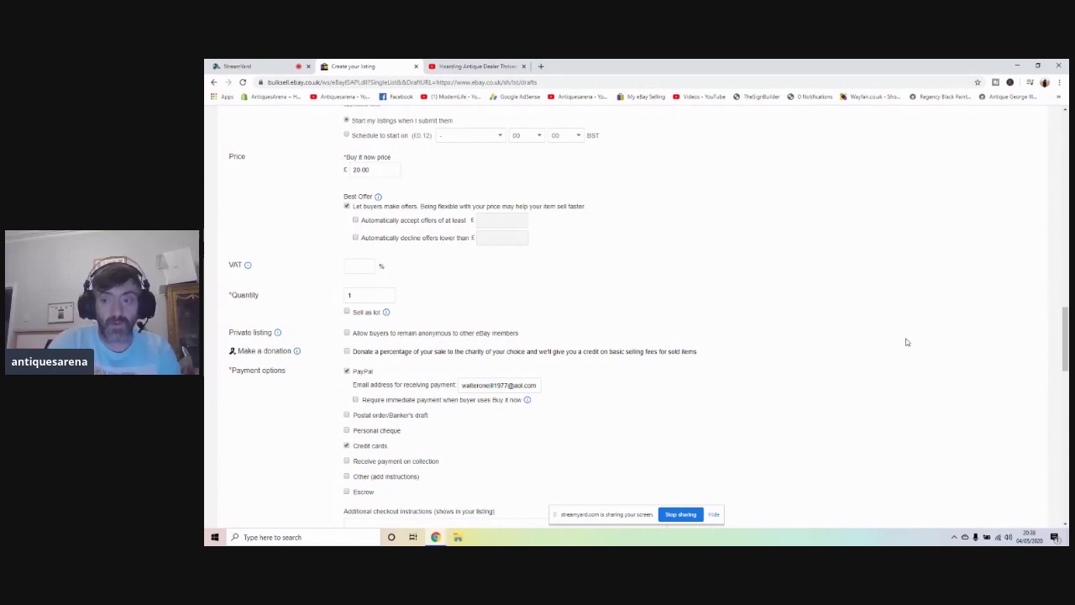
# Step: Review the listing's return options and the domestic postage settings in the delivery details
pyautogui.scroll(-3, 519, 320)
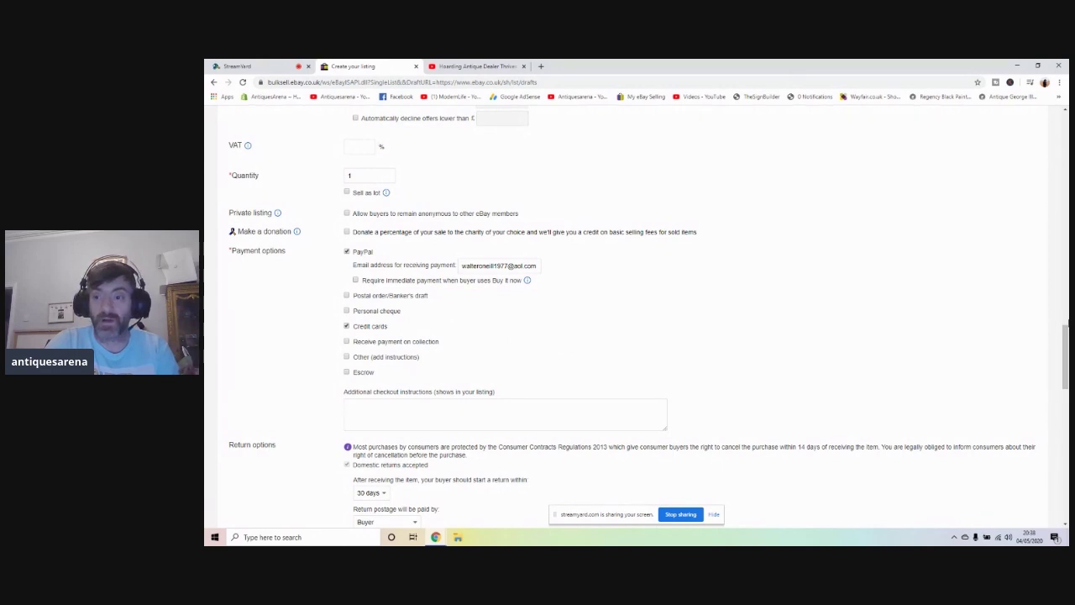
pyautogui.moveTo(1065, 352); pyautogui.dragTo(1065, 382)
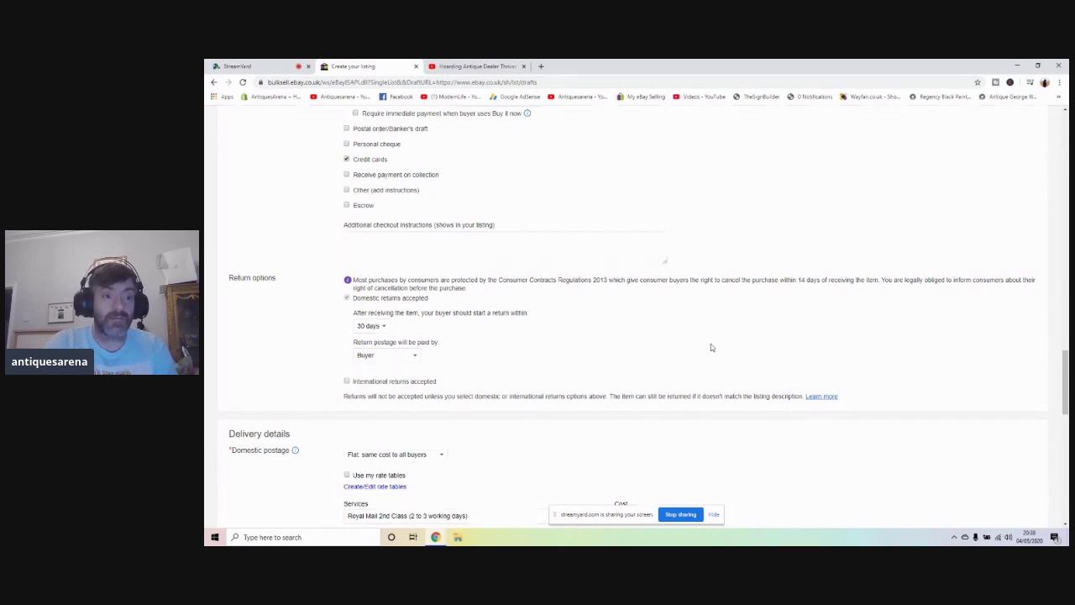
pyautogui.tripleClick(1058, 381)
pyautogui.moveTo(1065, 378); pyautogui.dragTo(1066, 420)
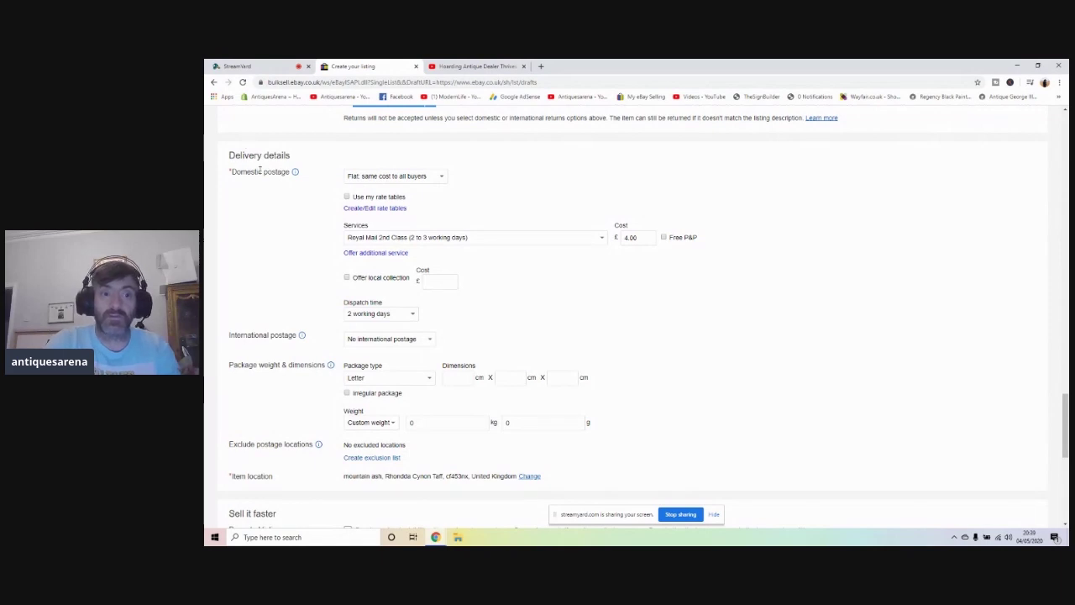
# Step: Review the domestic postage details and the available international postage options, keeping No international postage
pyautogui.tripleClick(227, 171)
pyautogui.click(225, 174)
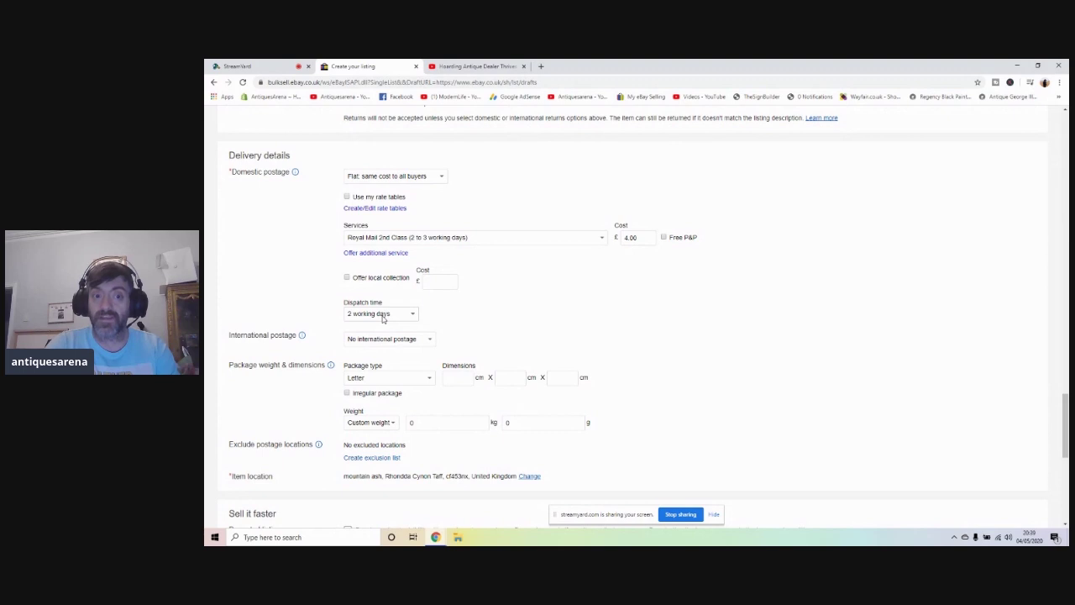
pyautogui.click(378, 339)
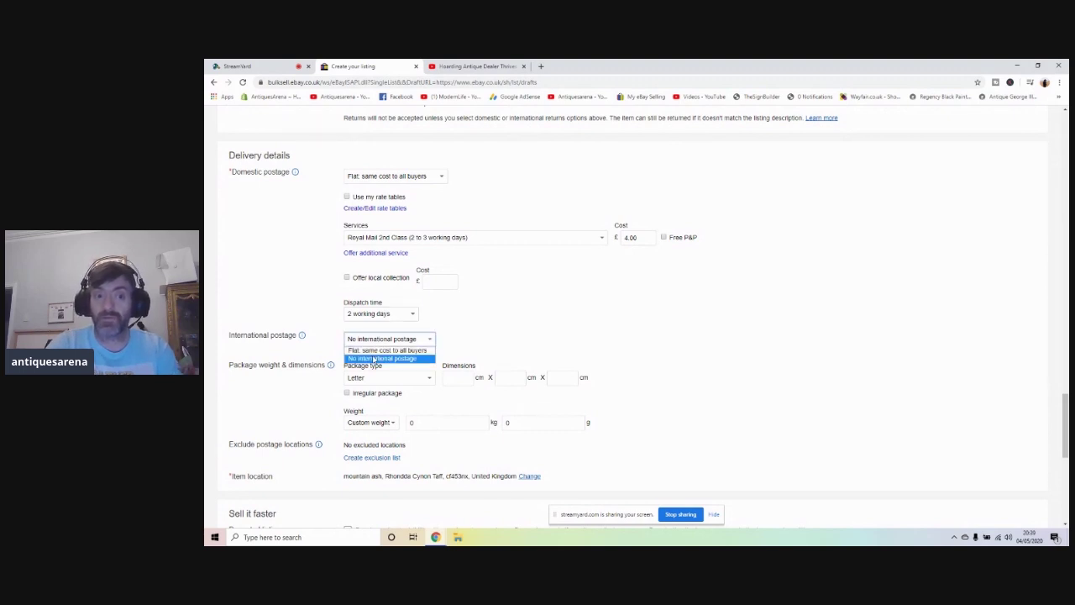
pyautogui.click(410, 341)
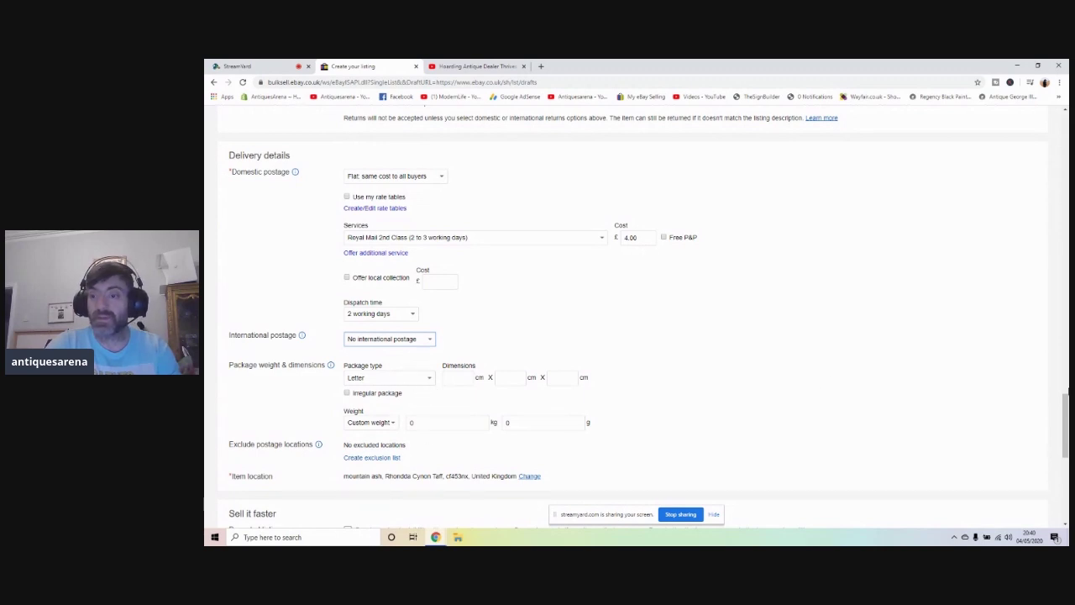
# Step: Enable the promoted listings boost to view its ad rate and campaign settings, and disable it again
pyautogui.moveTo(1065, 424); pyautogui.dragTo(1065, 468)
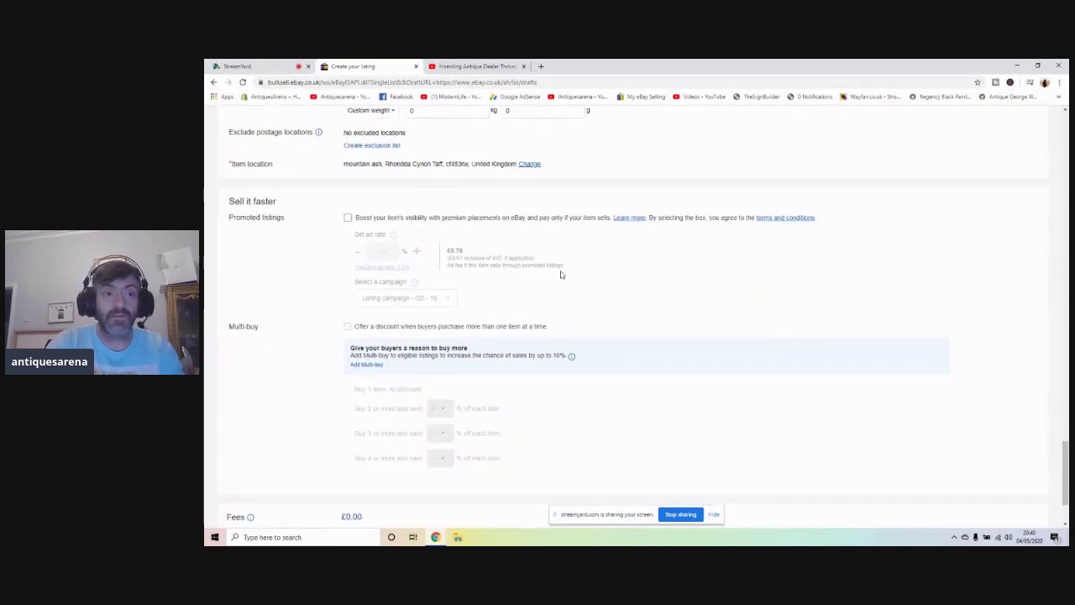
pyautogui.click(347, 219)
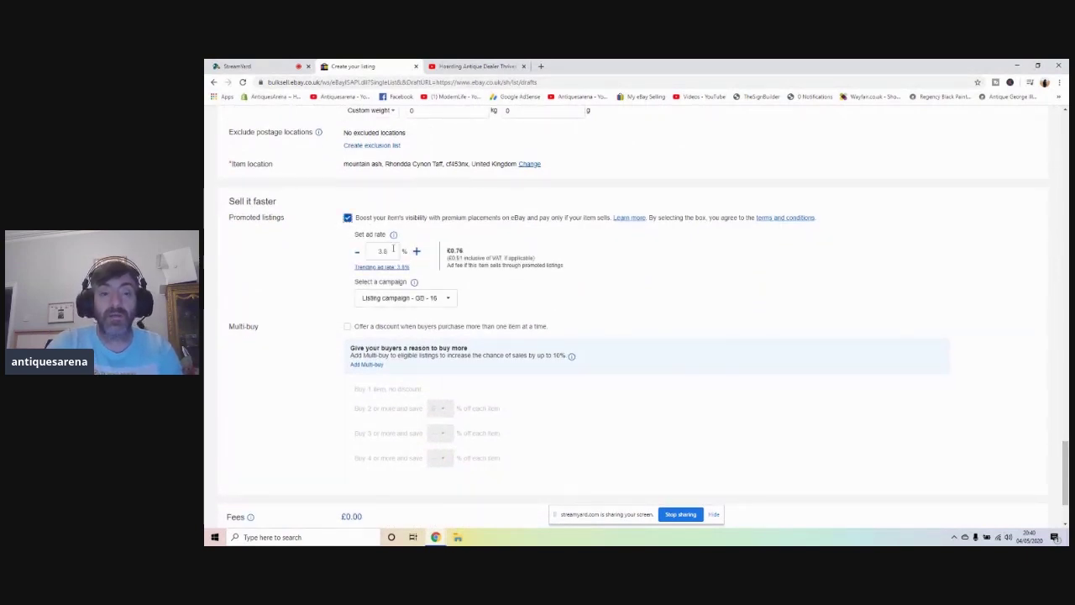
pyautogui.click(348, 218)
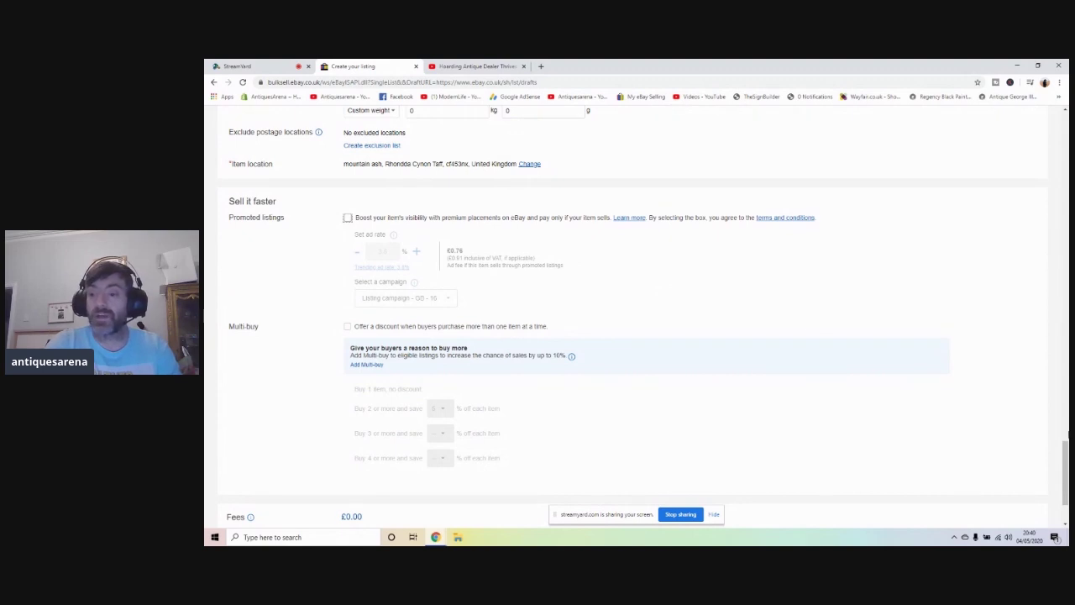
# Step: Enable the Multi-buy discount, look through the percentages for buying 2 or more, and disable the discount again
pyautogui.scroll(-1, 642, 316)
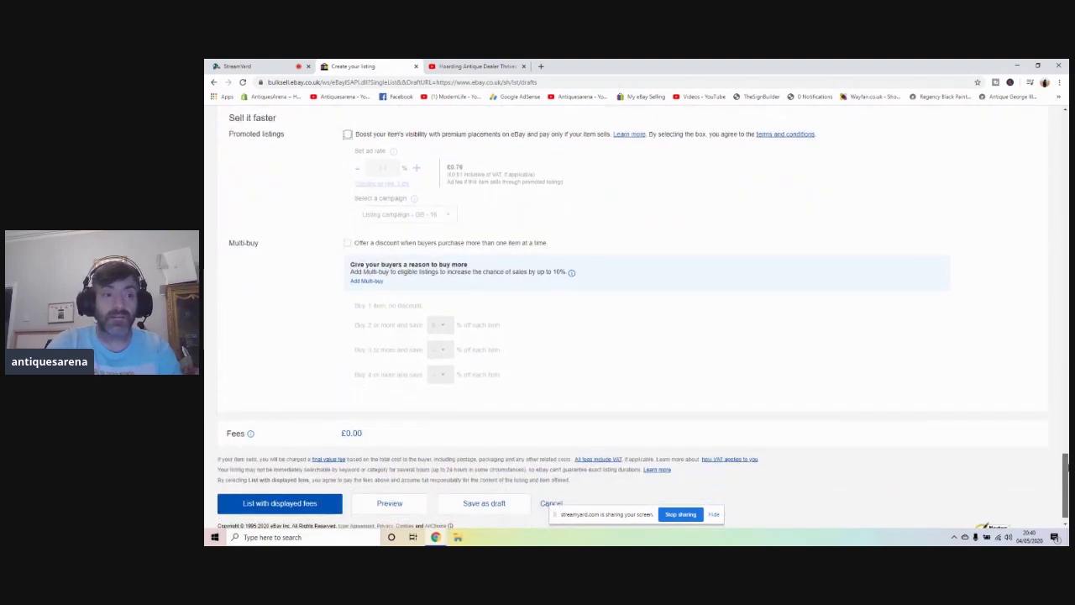
pyautogui.click(348, 244)
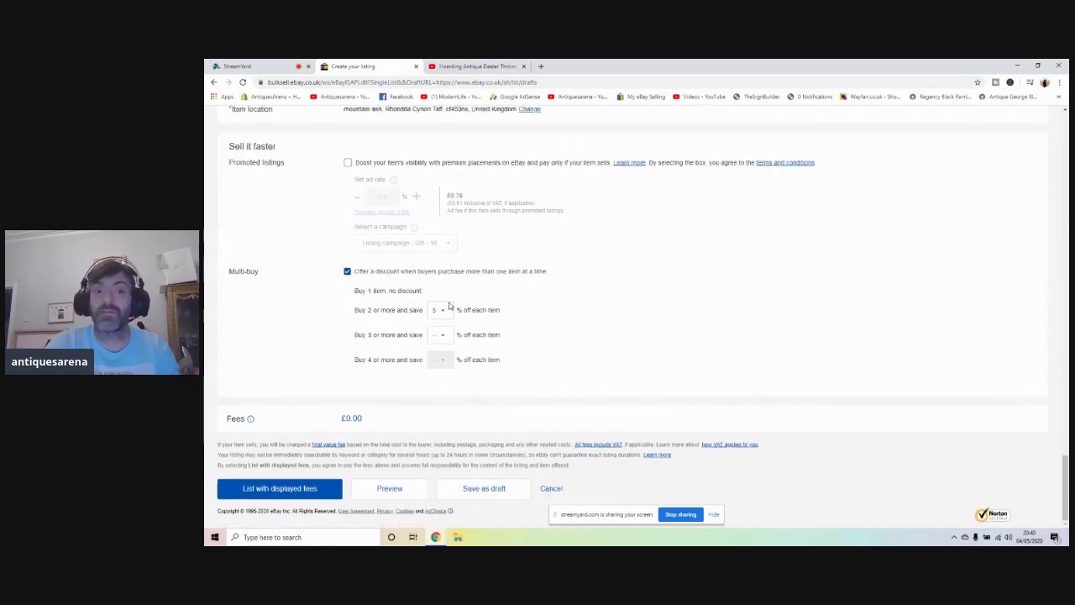
pyautogui.click(446, 312)
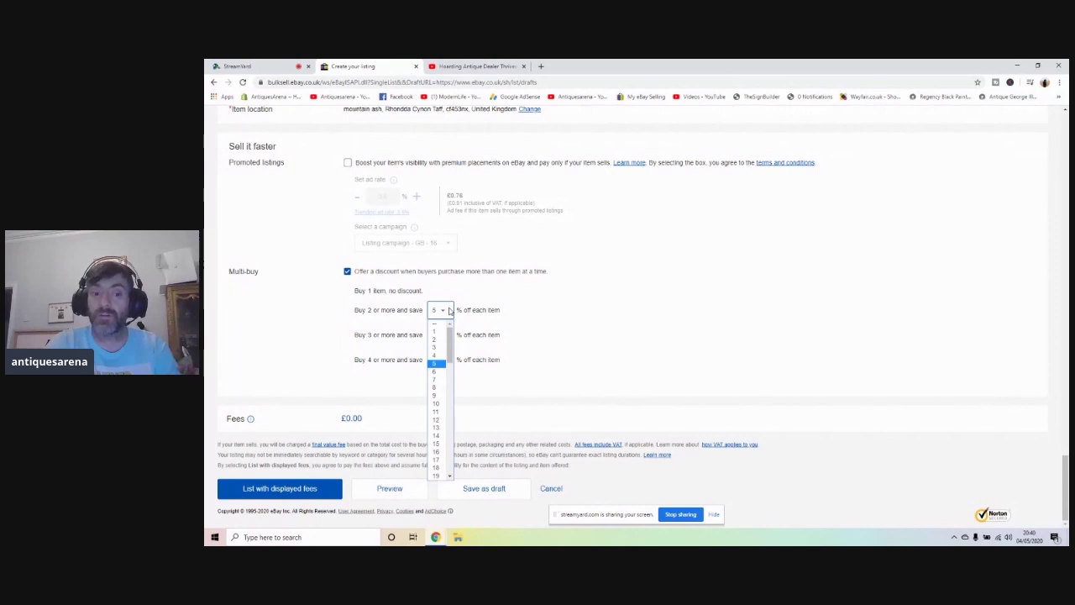
pyautogui.moveTo(451, 346)
pyautogui.mouseDown()
pyautogui.moveTo(452, 395)
pyautogui.moveTo(452, 345)
pyautogui.mouseUp()
pyautogui.click(481, 292)
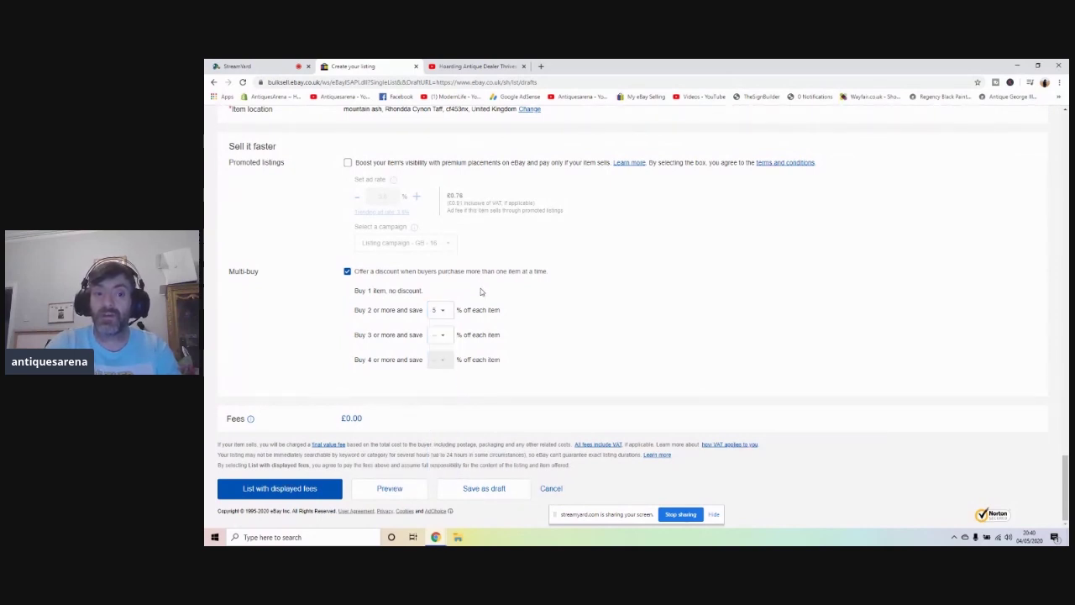
pyautogui.click(347, 272)
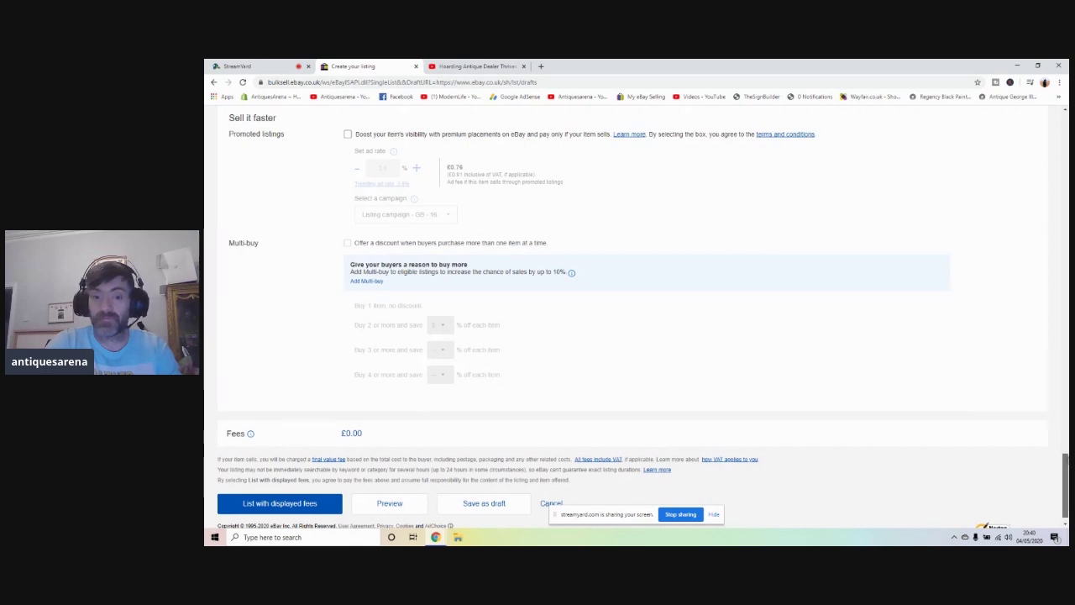
# Step: Publish the item with the displayed fees and open its live listing page
pyautogui.scroll(-2, 477, 478)
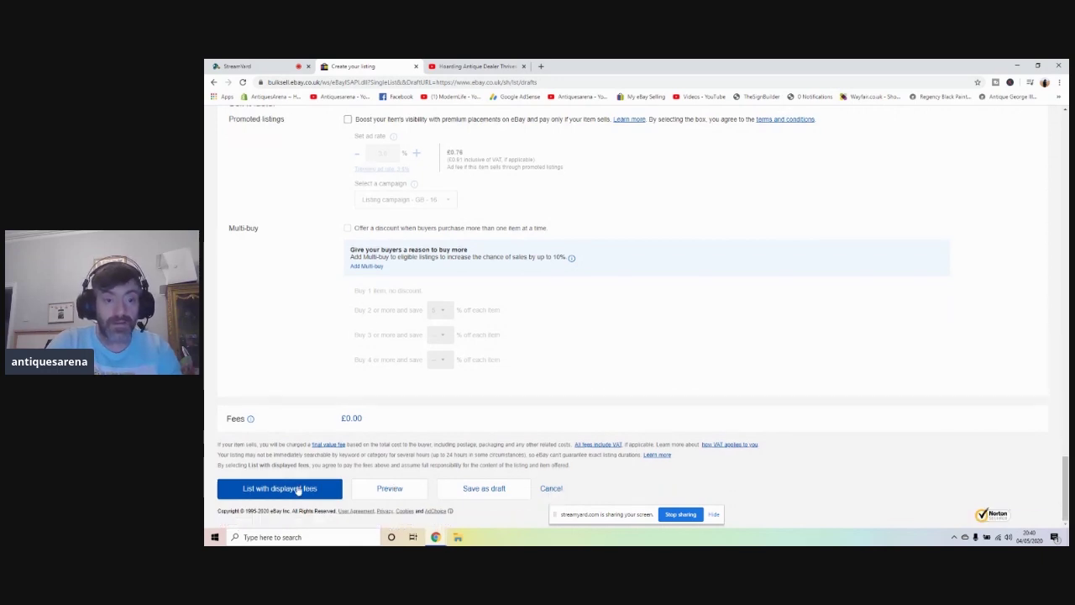
pyautogui.click(298, 489)
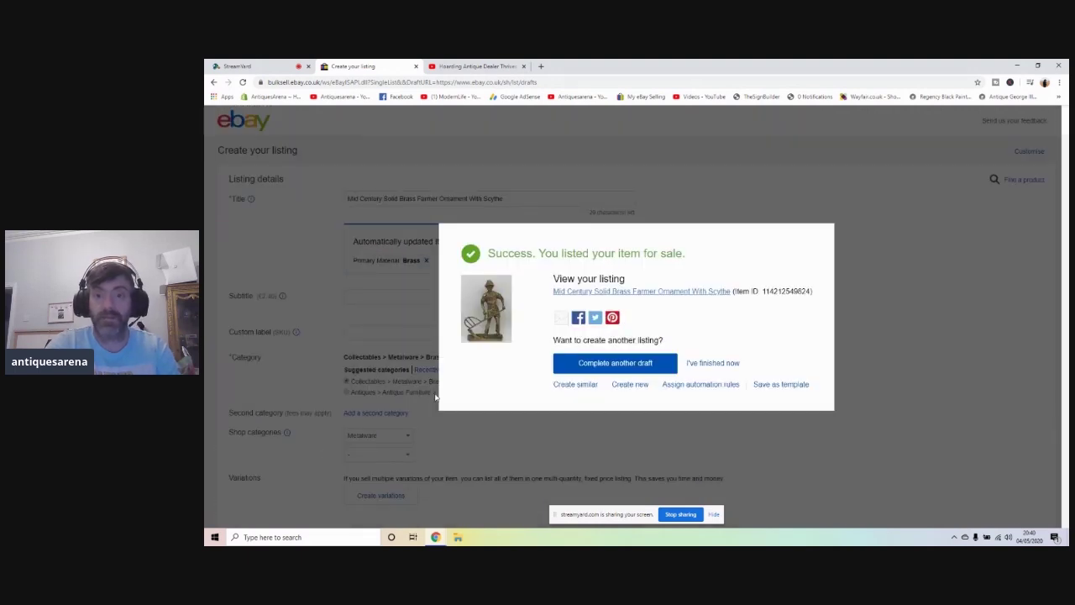
pyautogui.click(626, 294)
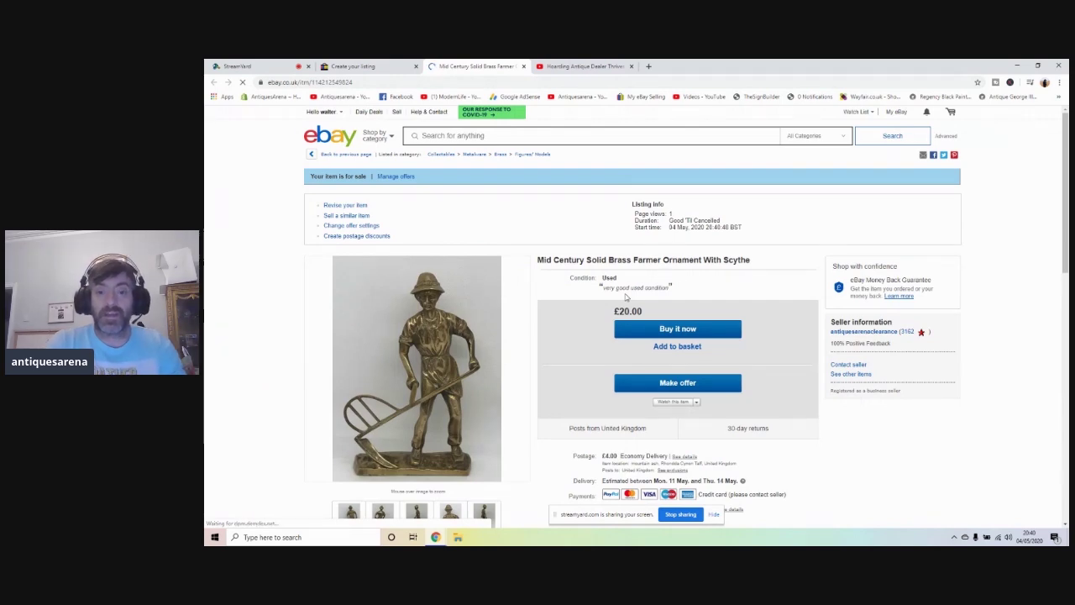
# Step: Look through the enlarged photos of the brass farmer ornament, close the gallery and review the listing page
pyautogui.click(420, 359)
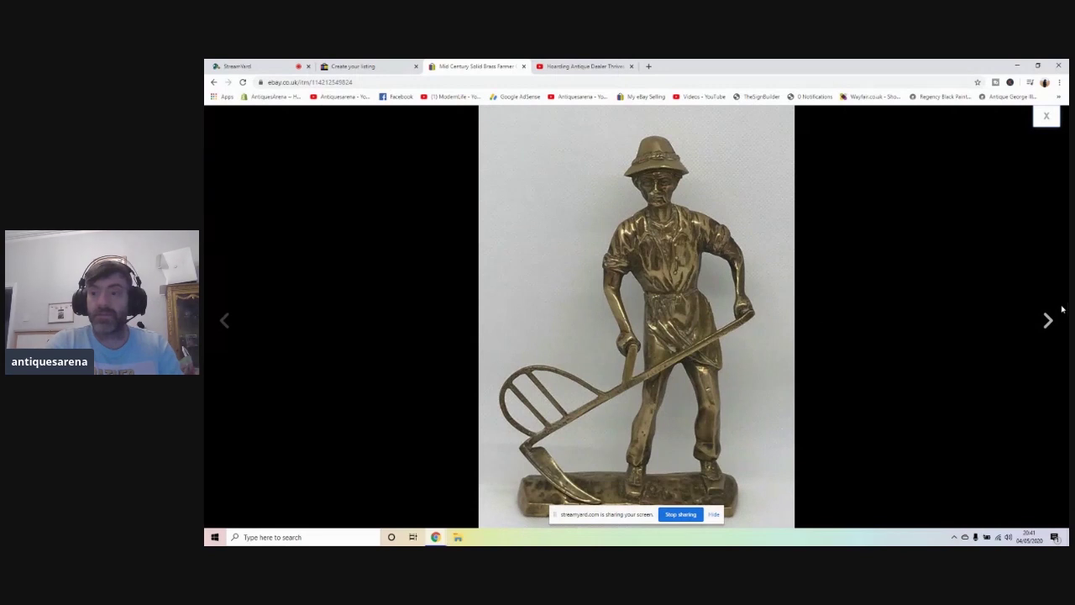
pyautogui.click(1048, 321)
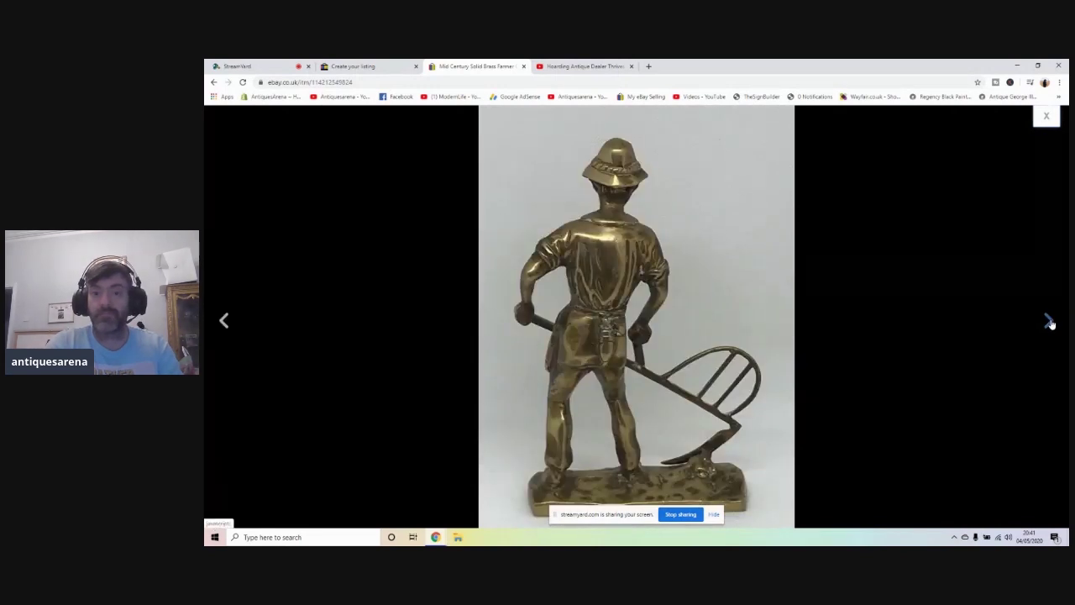
pyautogui.click(1048, 321)
pyautogui.click(1048, 321)
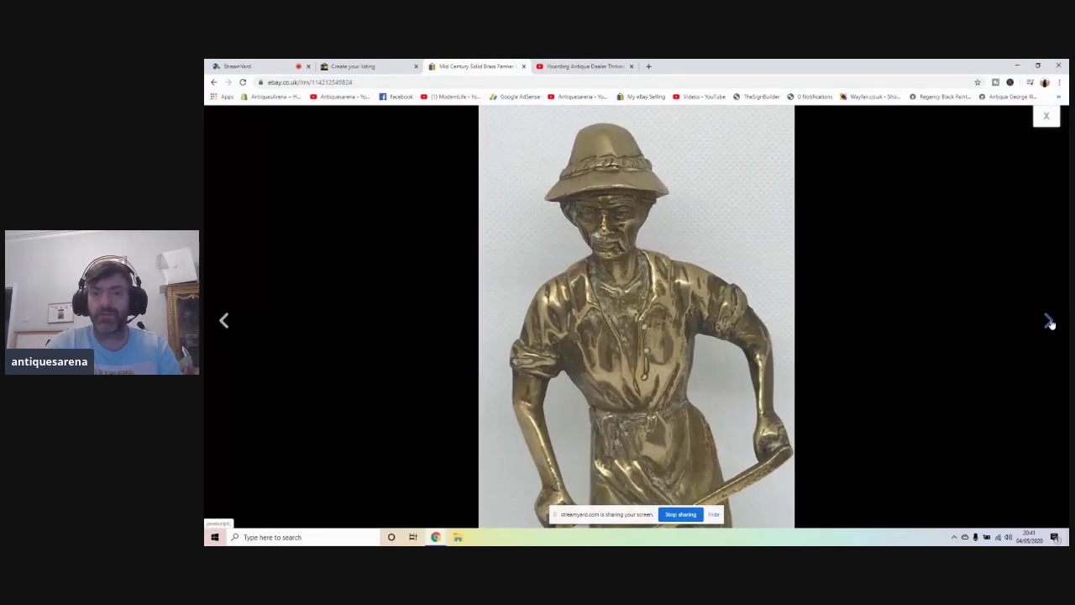
pyautogui.click(1048, 321)
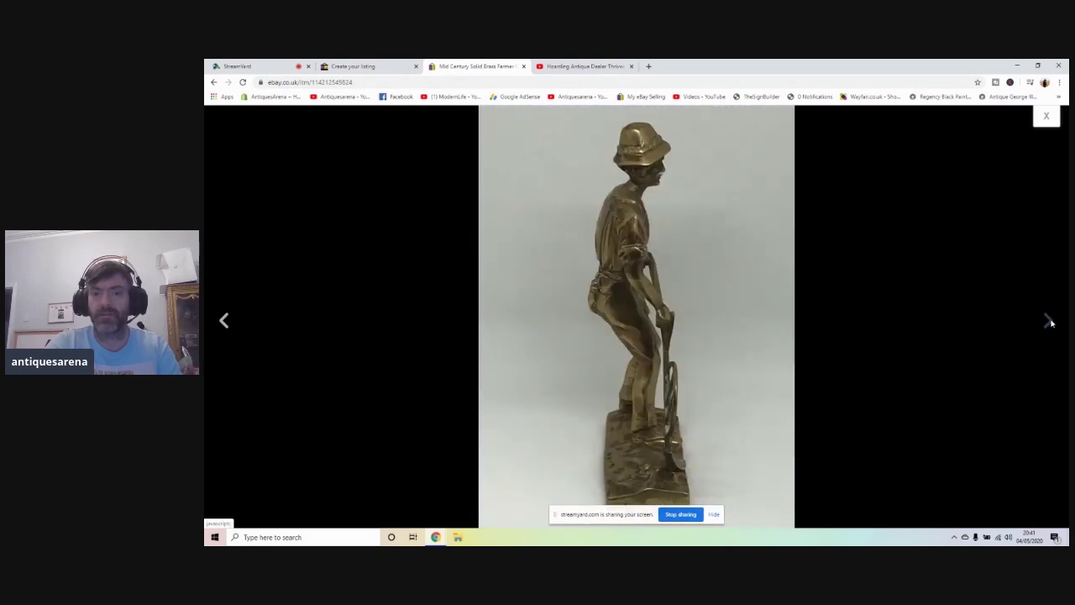
pyautogui.click(1047, 116)
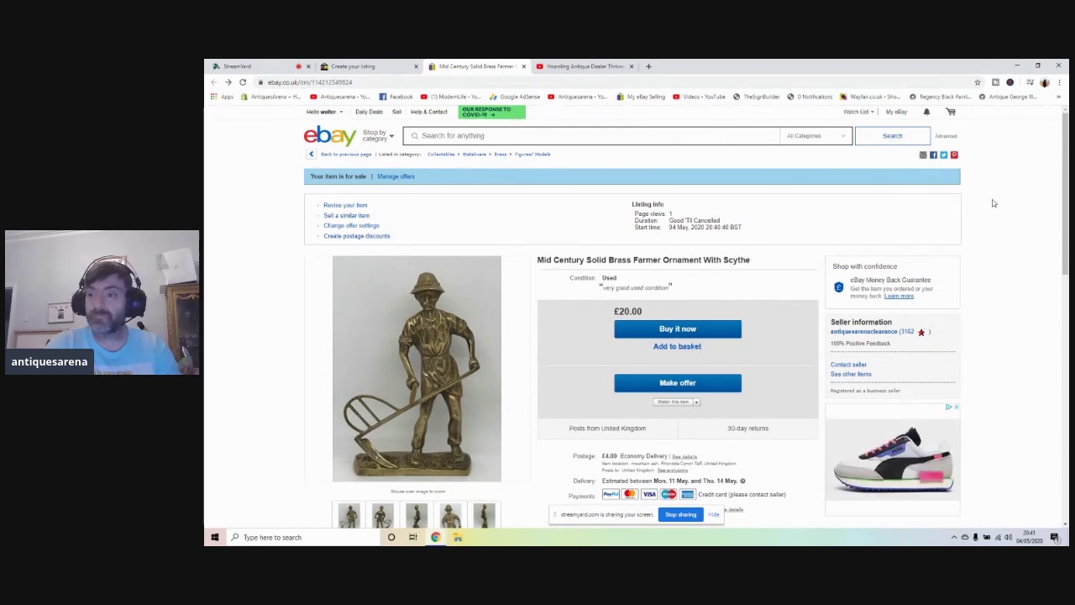
pyautogui.moveTo(1065, 189); pyautogui.dragTo(1065, 148)
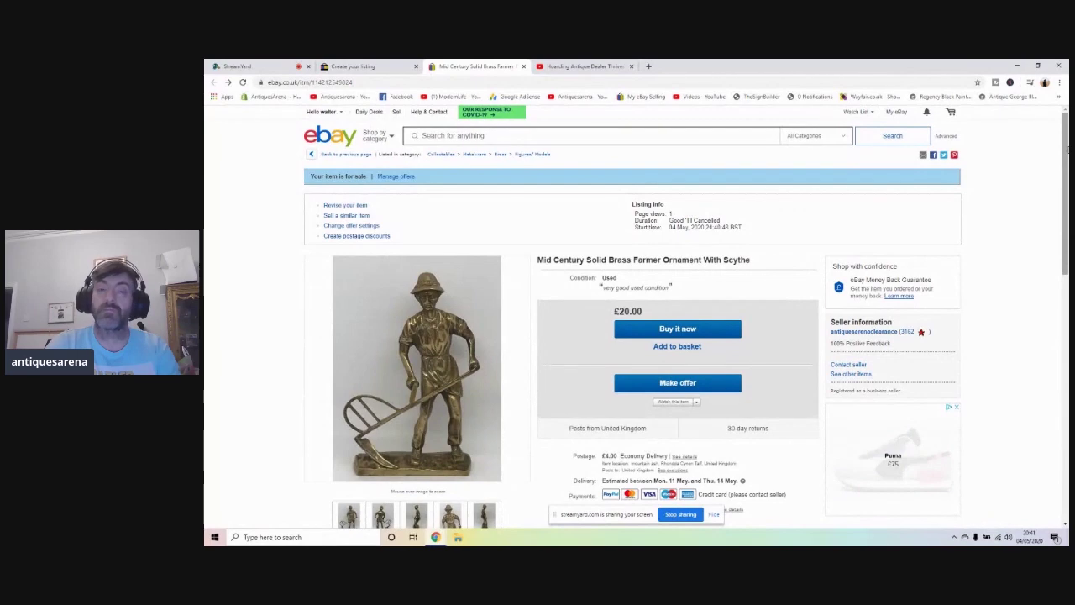
# Step: Switch to StreamYard and remove the shared screen from the broadcast
pyautogui.click(248, 65)
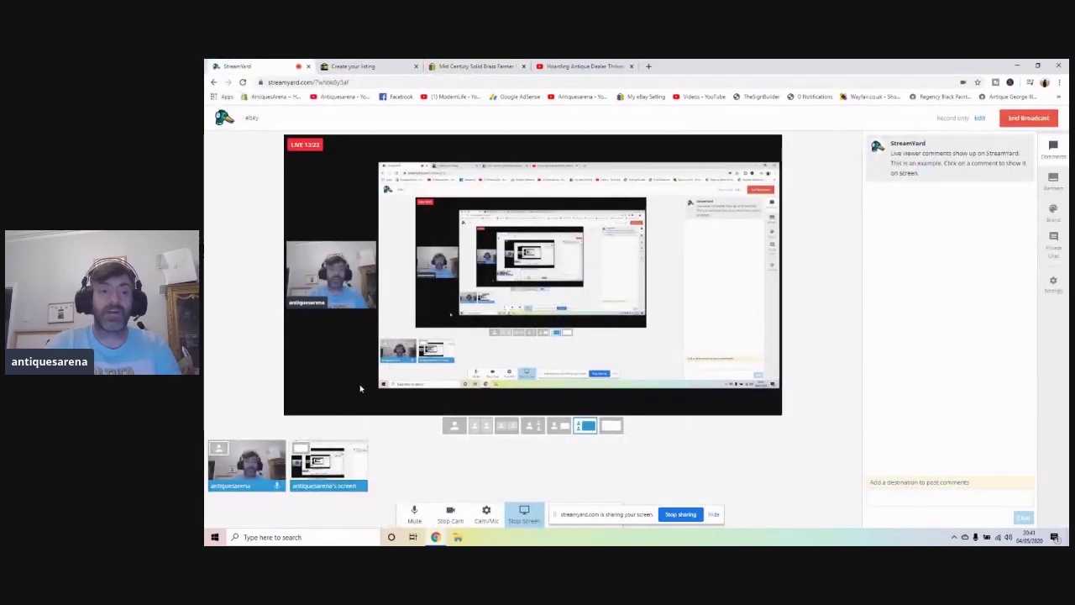
pyautogui.click(329, 458)
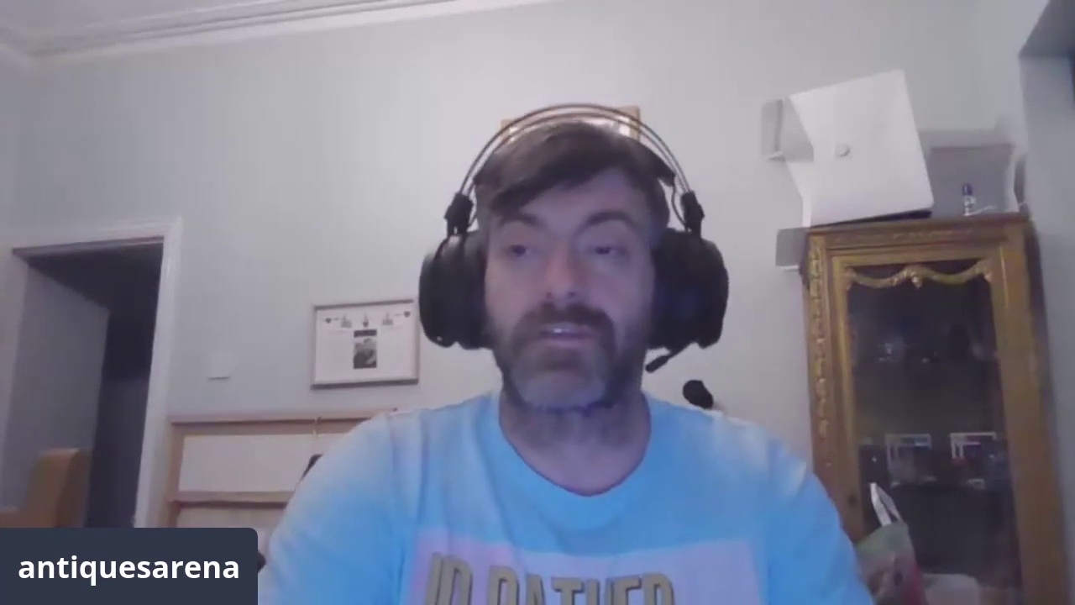